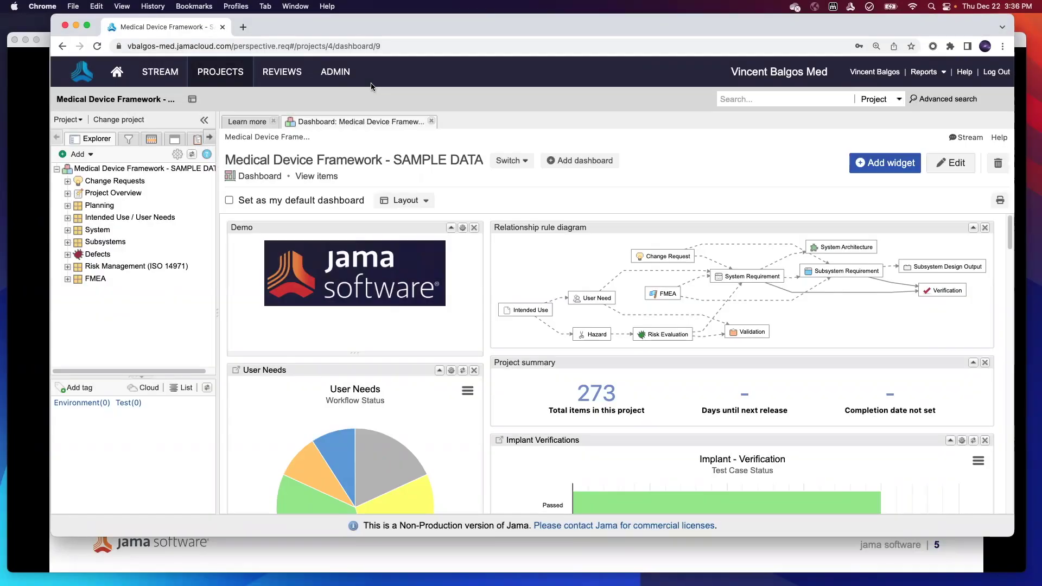
Go to the organization admin Pick lists page, showing the FMEA - Detection list
{"action": "left_click", "coordinate": [334, 78]}
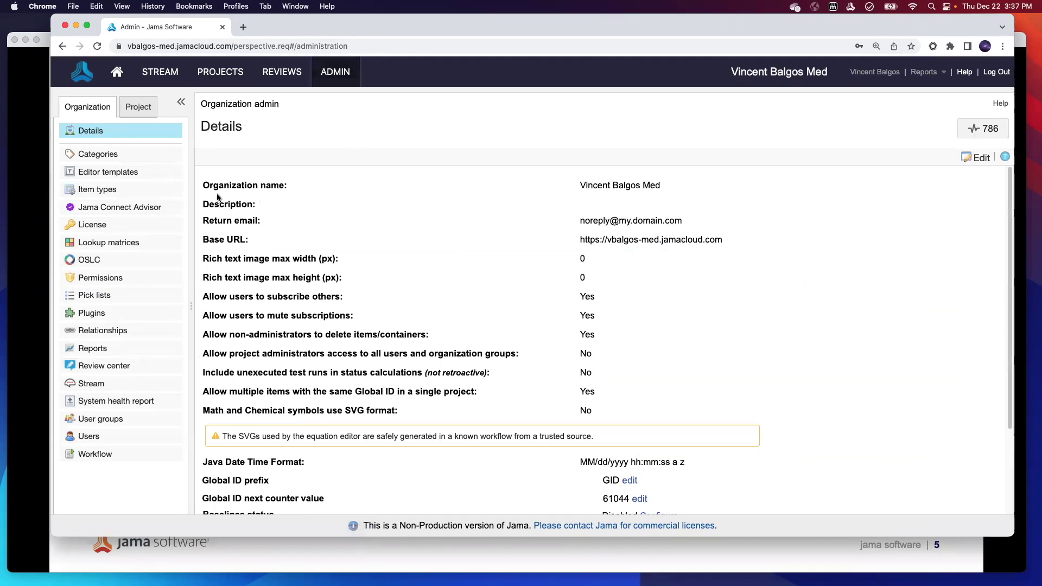
{"action": "left_click", "coordinate": [131, 300]}
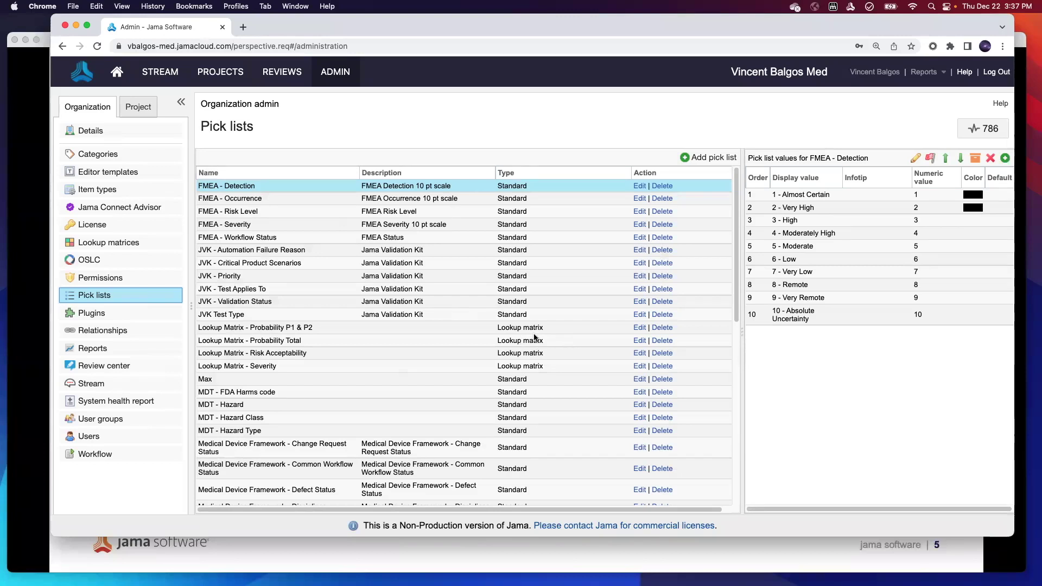
{"action": "left_click", "coordinate": [535, 332]}
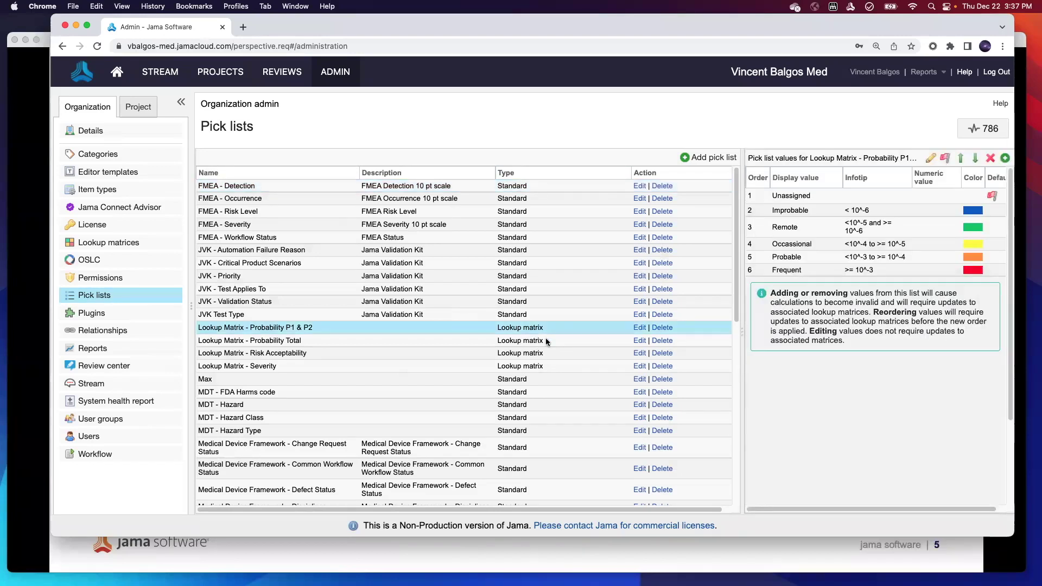
{"action": "left_click", "coordinate": [705, 160]}
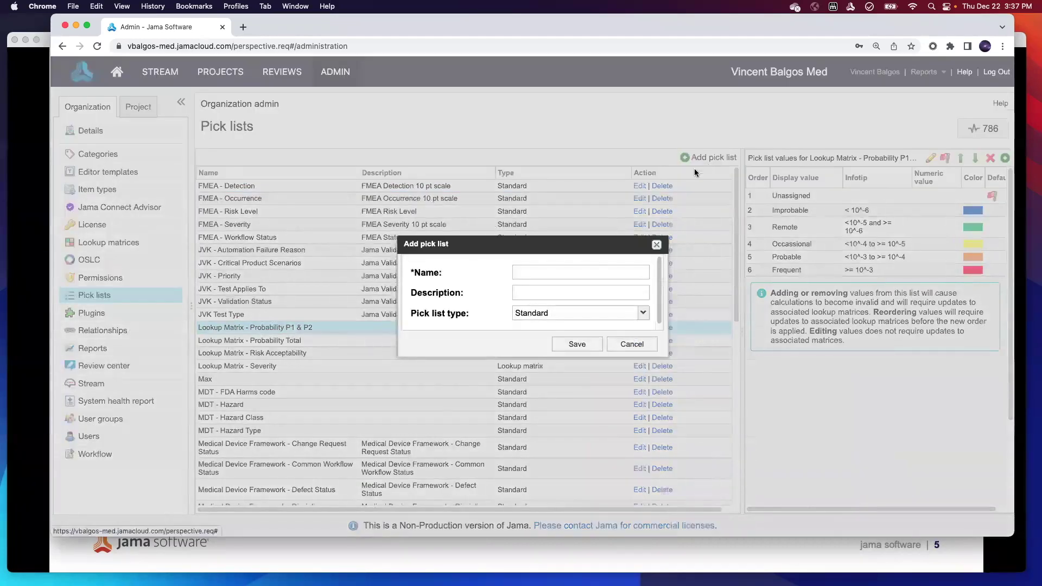
{"action": "left_click", "coordinate": [578, 272]}
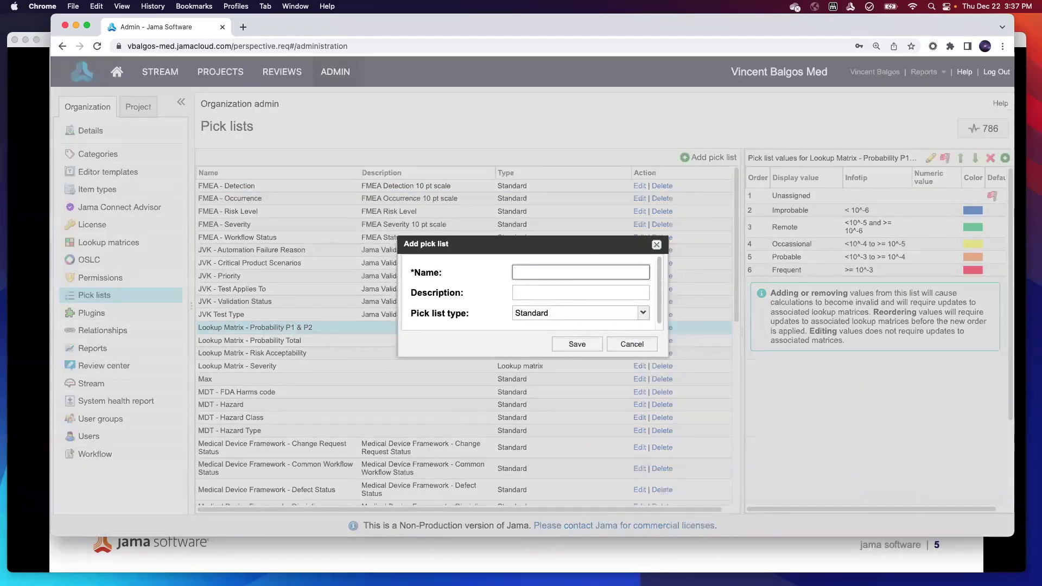
{"action": "type", "text": "New Picklist for Lookup"}
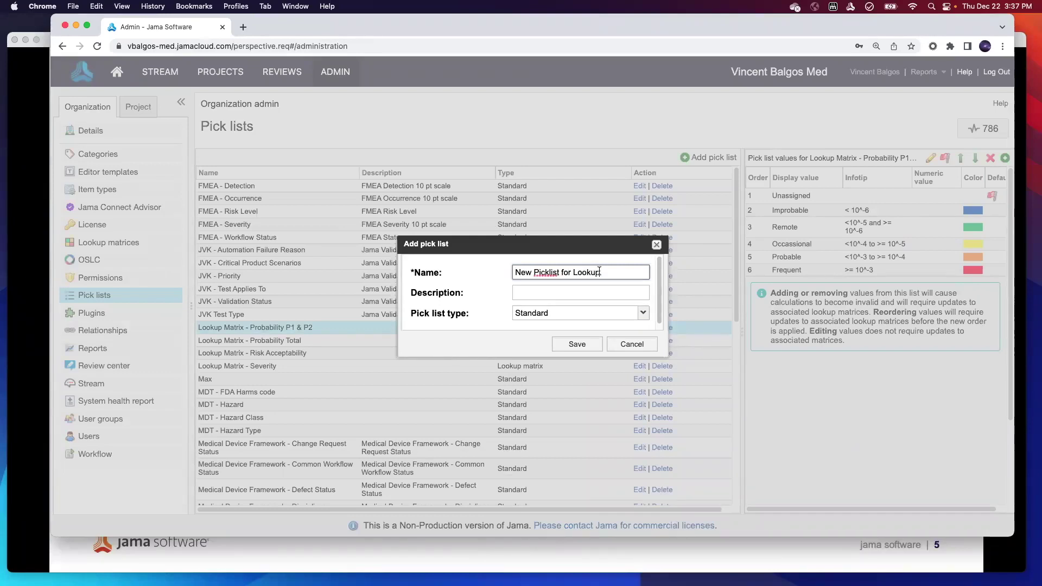
{"action": "left_click", "coordinate": [572, 312]}
{"action": "left_click", "coordinate": [572, 311]}
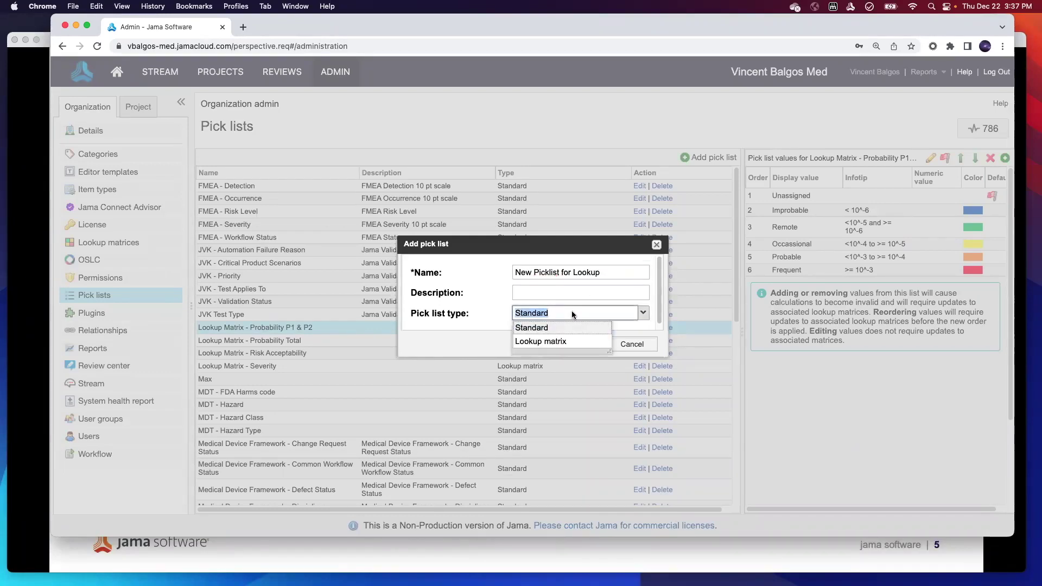
{"action": "left_click", "coordinate": [563, 342]}
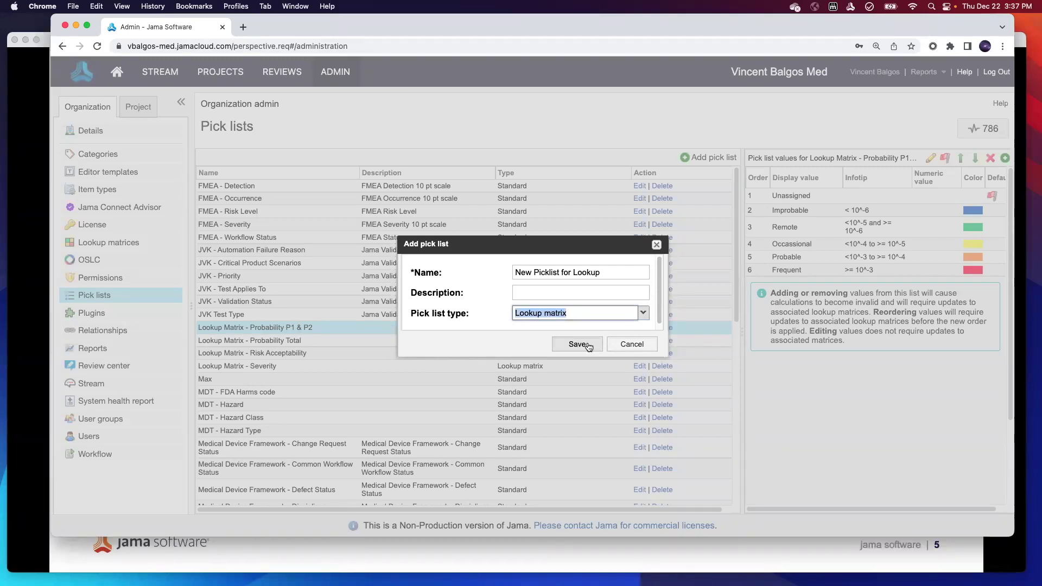
{"action": "left_click", "coordinate": [632, 347]}
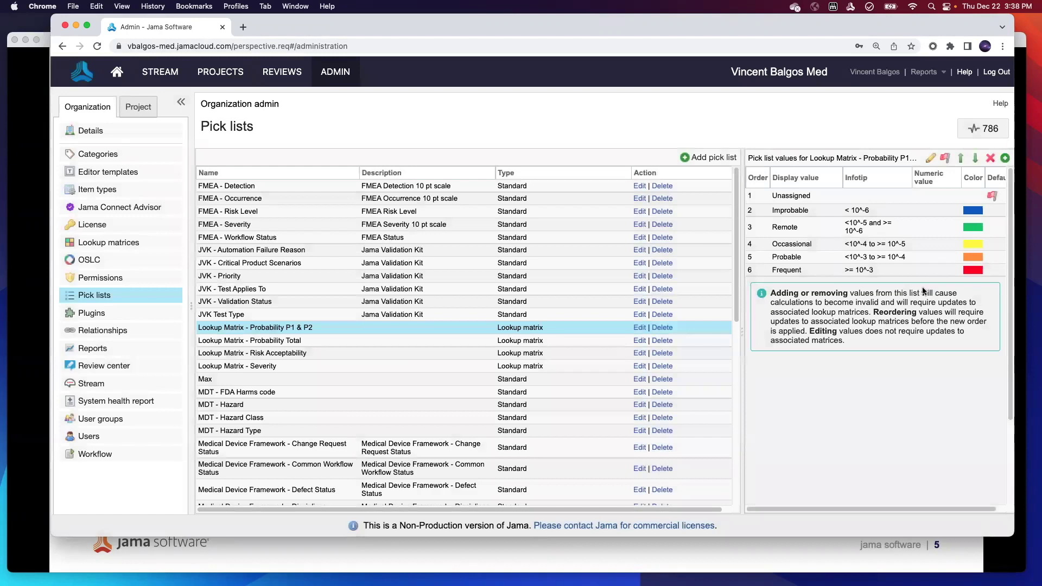
{"action": "left_click", "coordinate": [416, 343]}
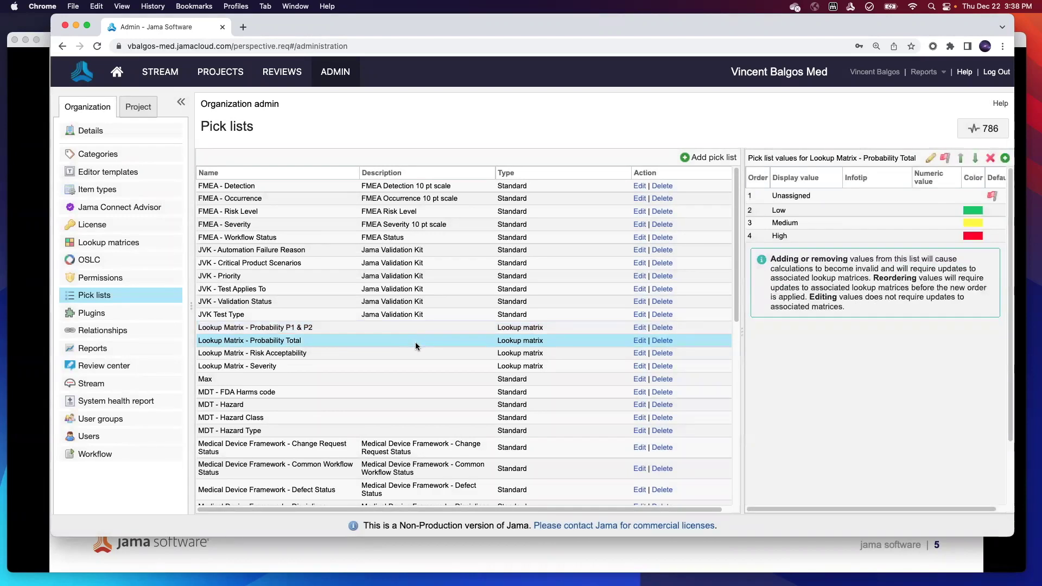
{"action": "left_click", "coordinate": [409, 359]}
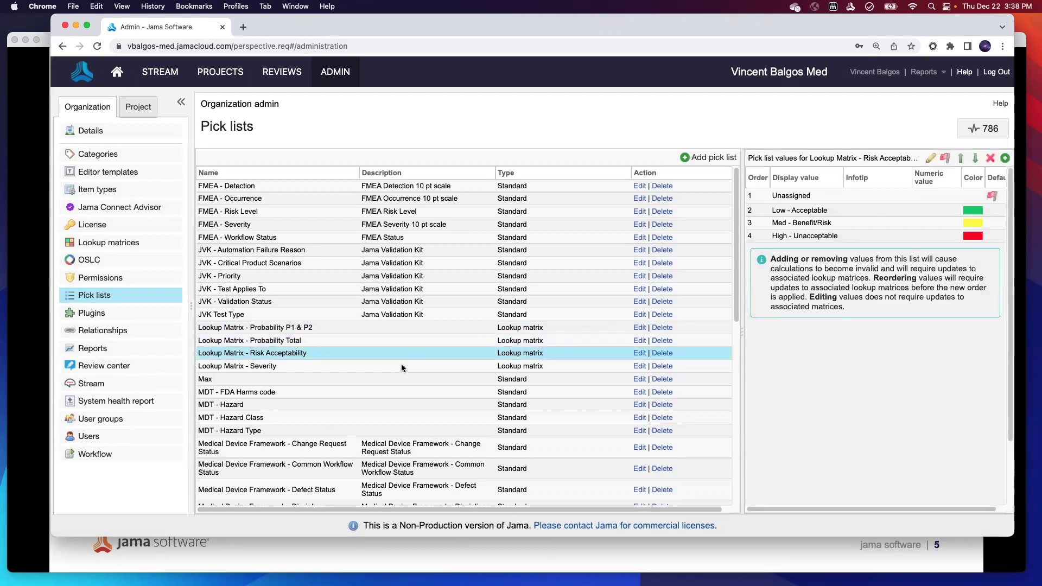
{"action": "left_click", "coordinate": [402, 366]}
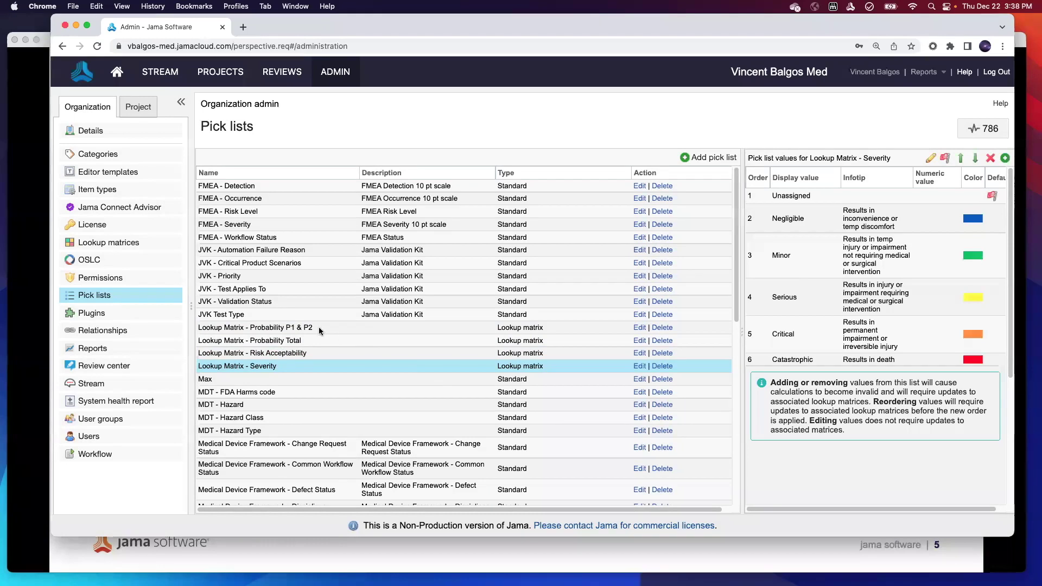
Open Lookup matrices and review the Probability Total and Risk Acceptability risk matrices
{"action": "left_click", "coordinate": [145, 243]}
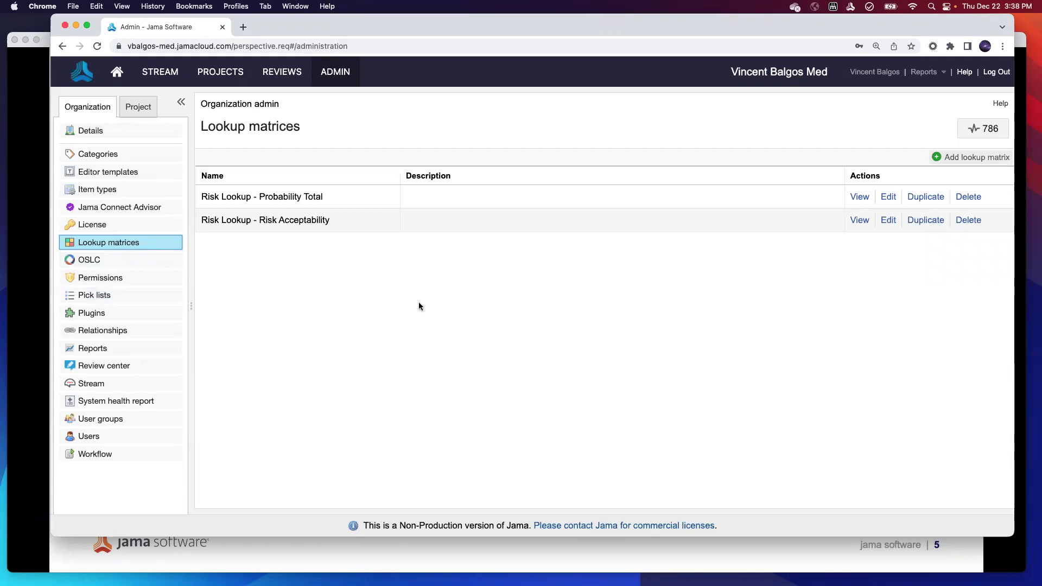
{"action": "left_click", "coordinate": [858, 196]}
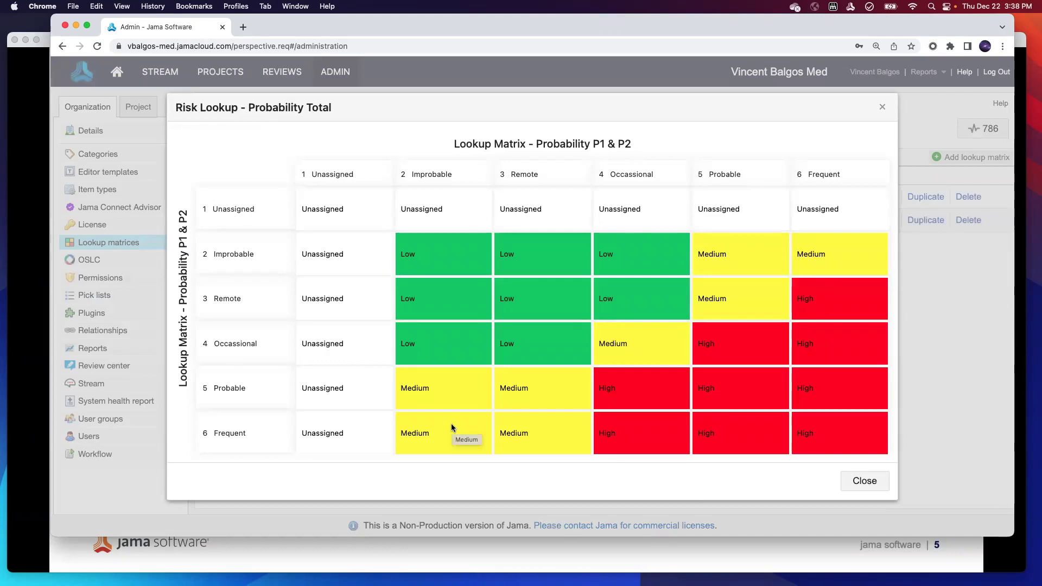
{"action": "left_click", "coordinate": [865, 482]}
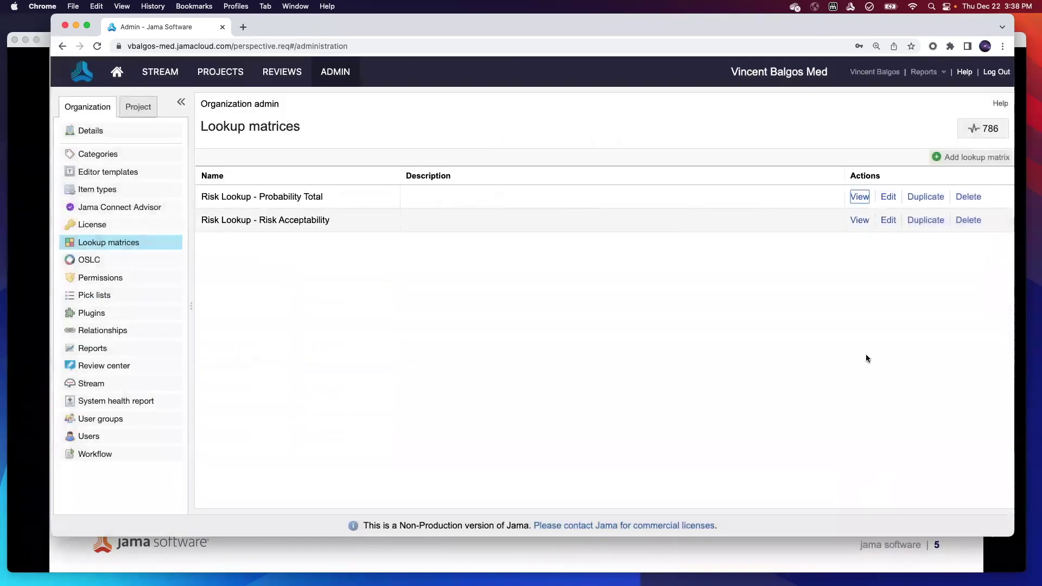
{"action": "left_click", "coordinate": [863, 221]}
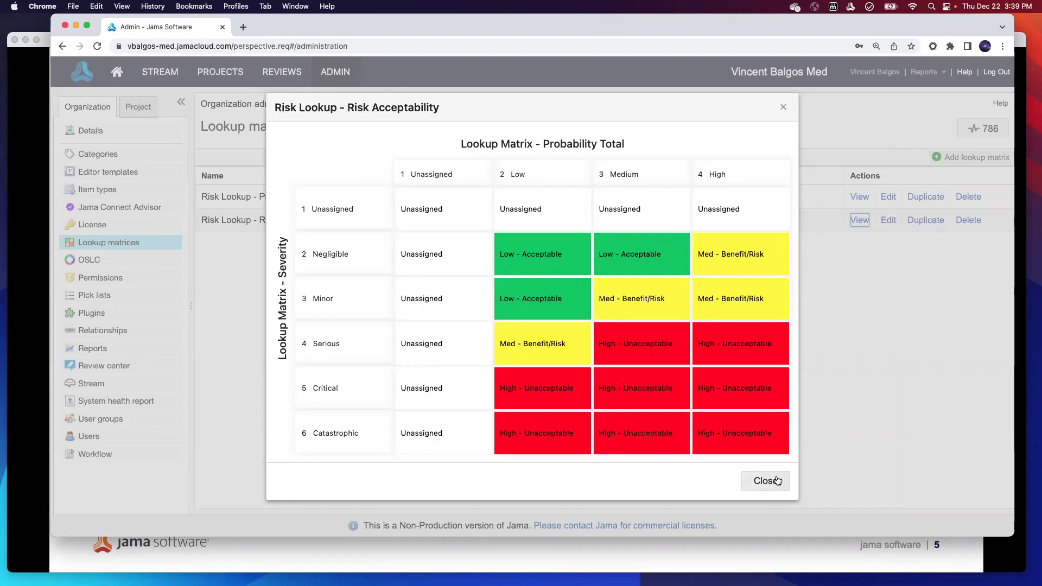
{"action": "left_click", "coordinate": [778, 481]}
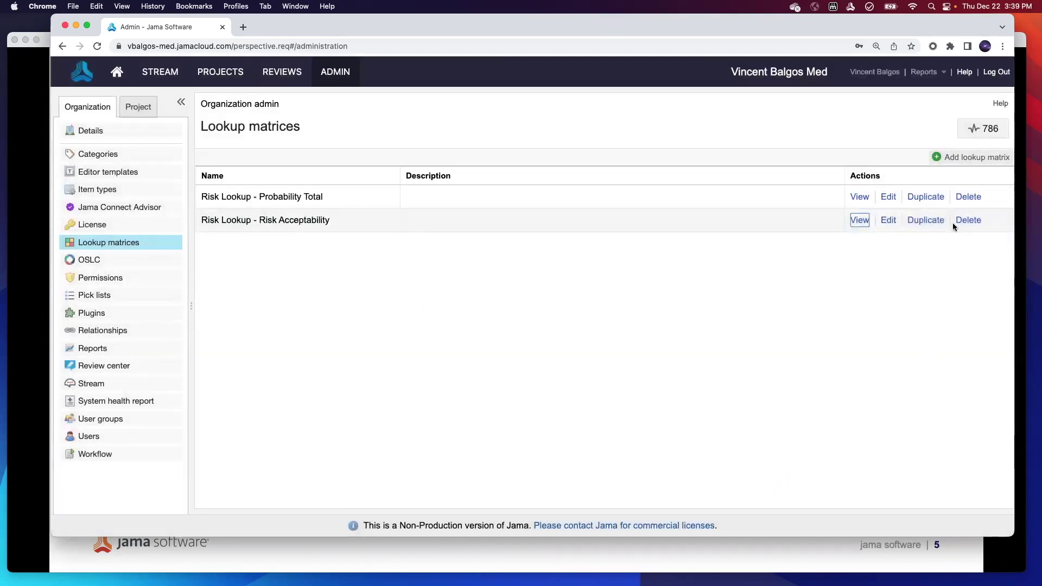
Add a new lookup matrix named 'New Look Mitrix'
{"action": "left_click", "coordinate": [949, 158]}
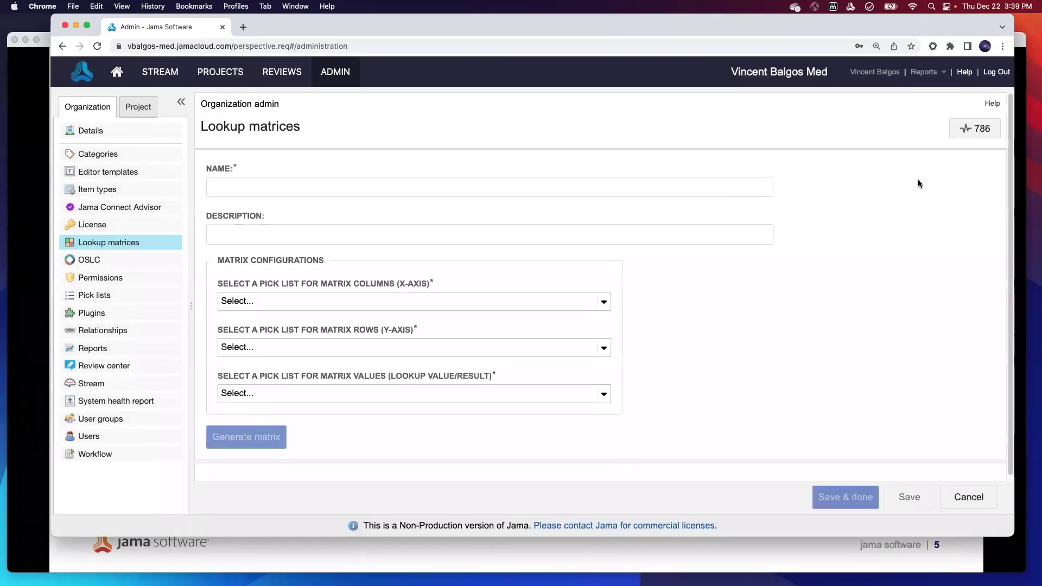
{"action": "left_click", "coordinate": [709, 190]}
{"action": "type", "text": "New L"}
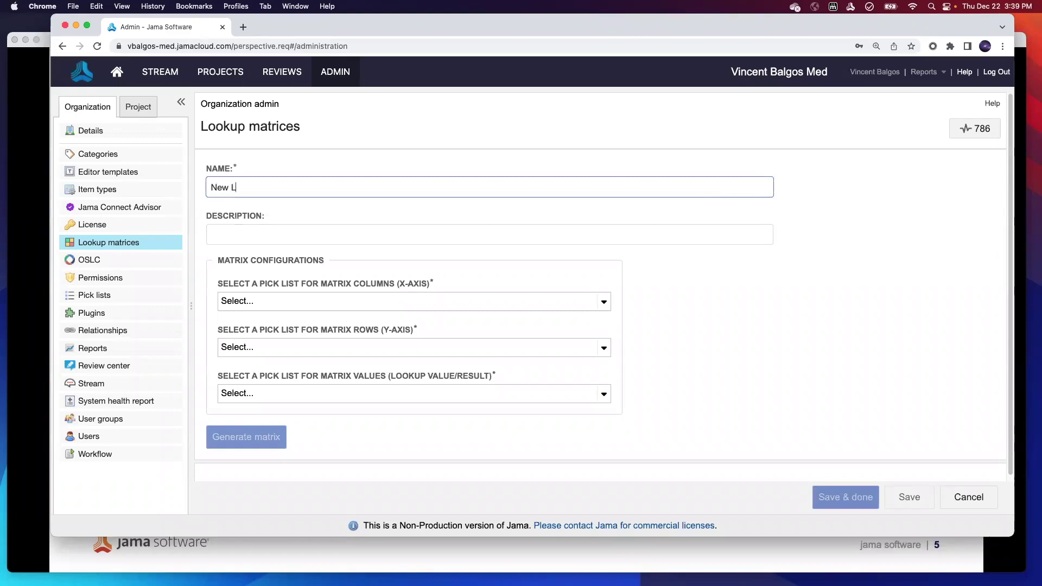
{"action": "type", "text": "ook Mitrix"}
{"action": "left_click", "coordinate": [844, 348]}
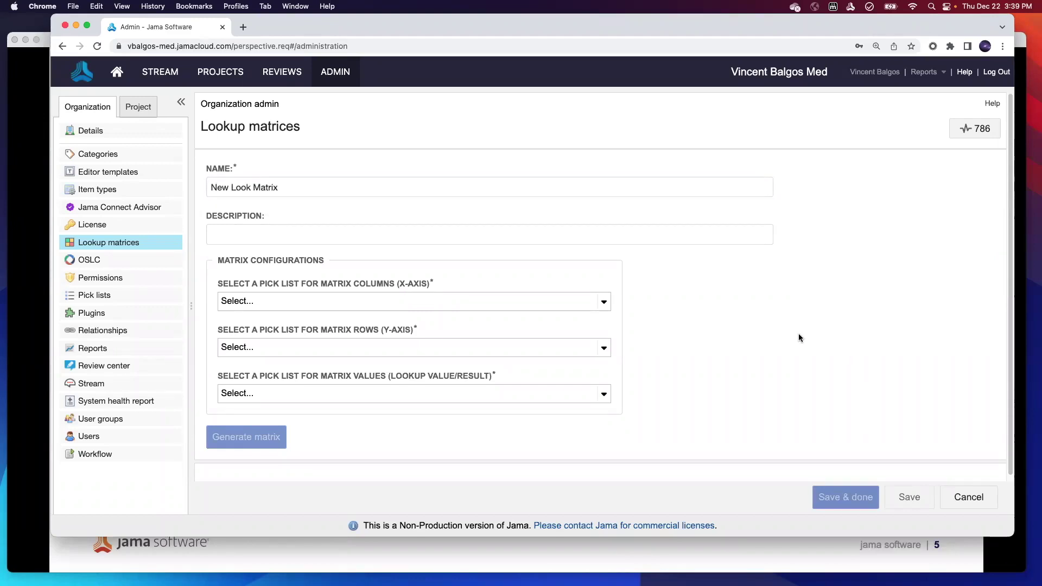
Use Severity for columns, Probability Total for rows and Risk Acceptability for values
{"action": "left_click", "coordinate": [607, 305]}
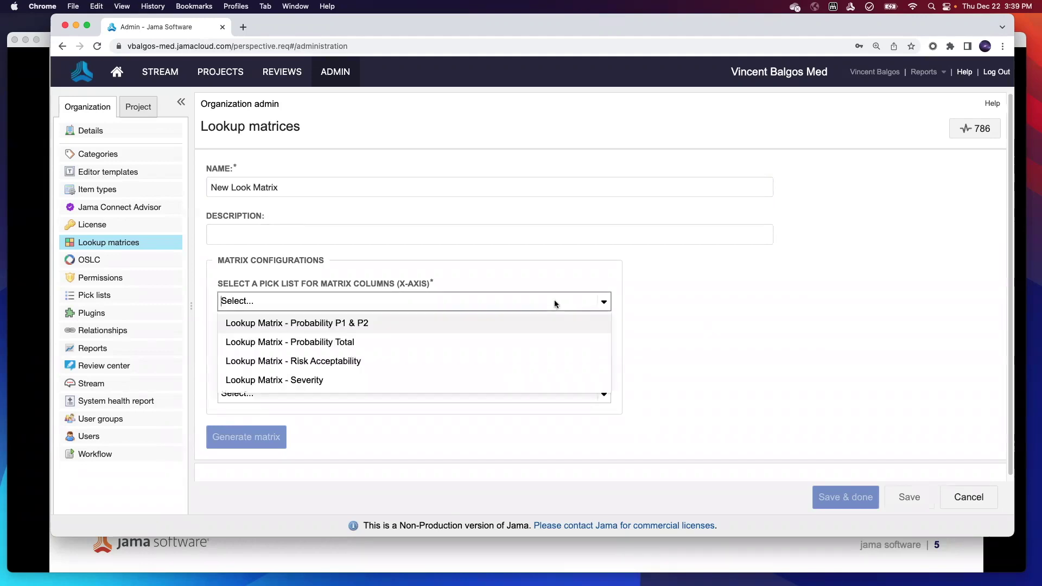
{"action": "left_click", "coordinate": [529, 384]}
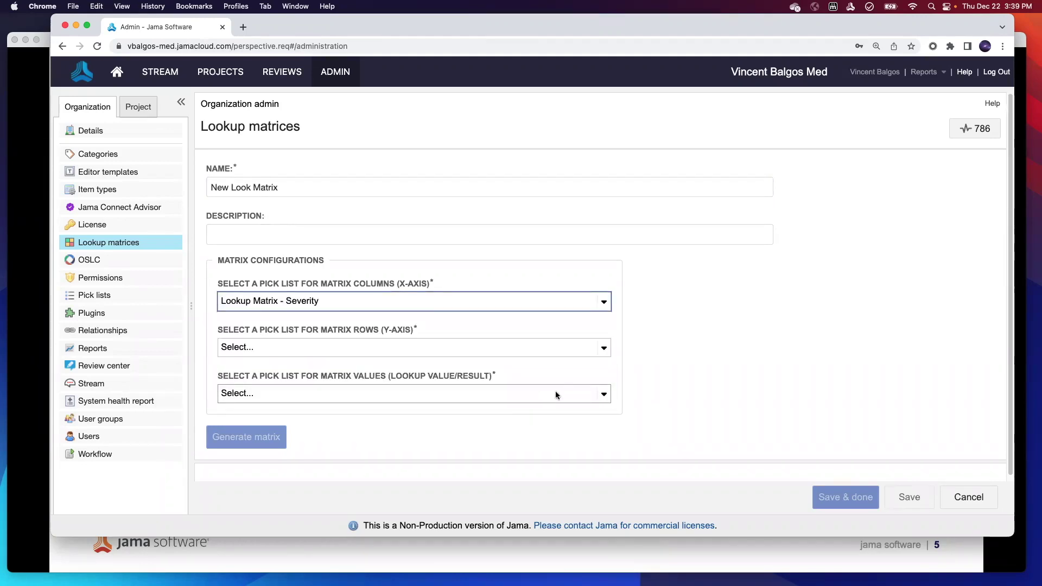
{"action": "left_click", "coordinate": [540, 351]}
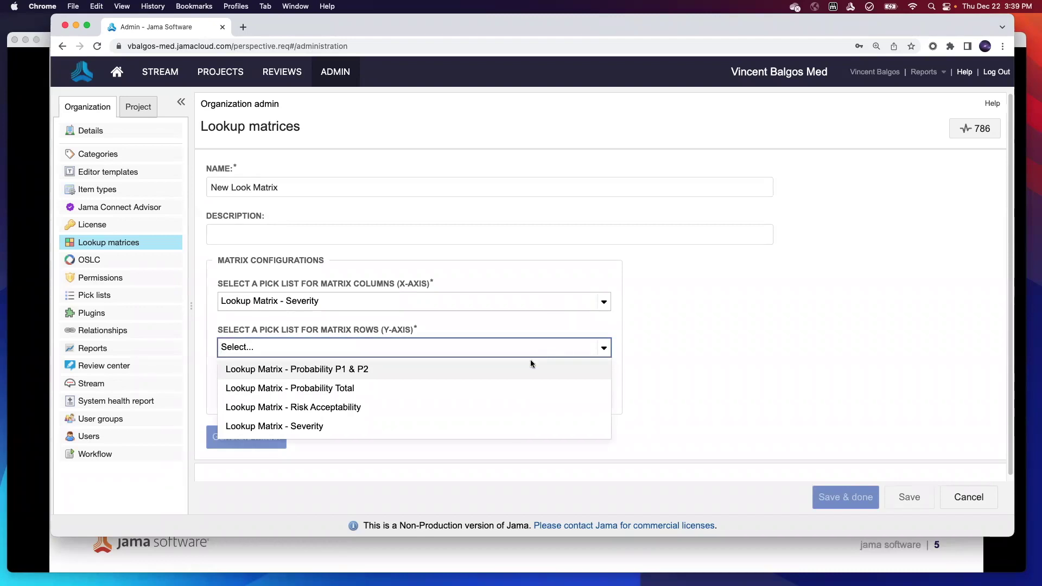
{"action": "left_click", "coordinate": [492, 384]}
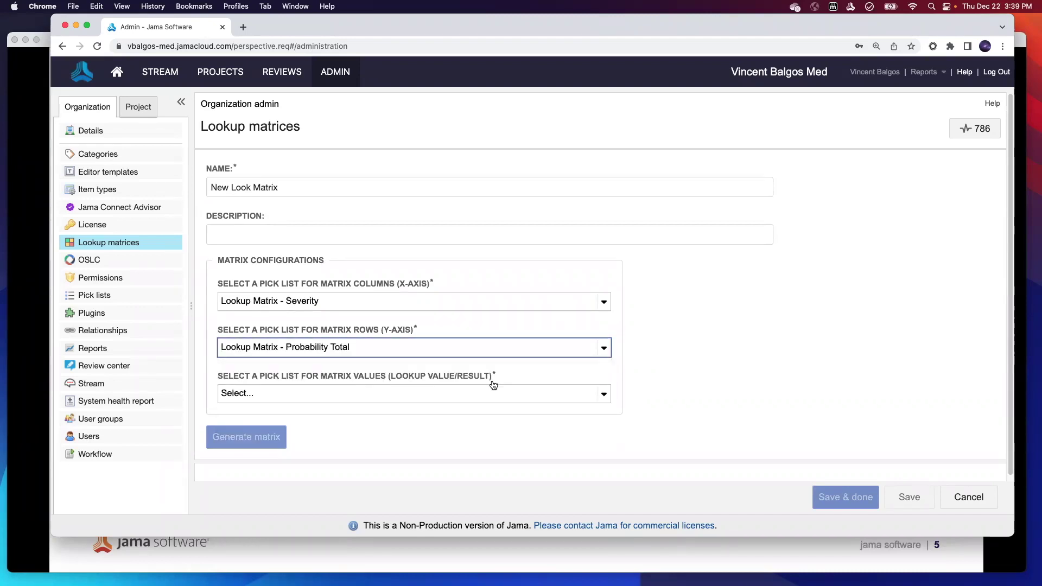
{"action": "left_click", "coordinate": [526, 389]}
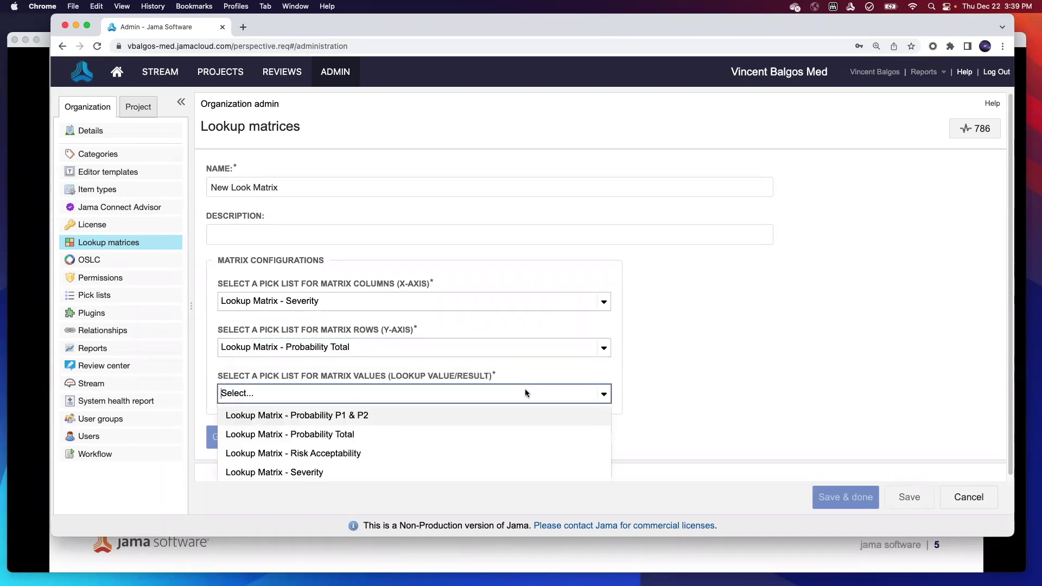
{"action": "left_click", "coordinate": [503, 448]}
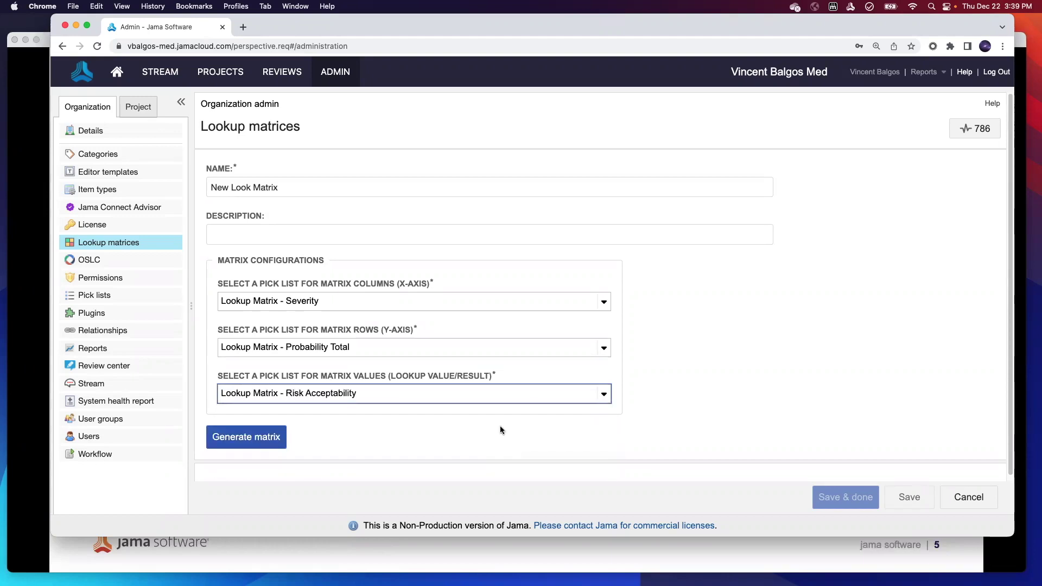
{"action": "scroll", "coordinate": [486, 432], "scroll_direction": "down", "scroll_amount": 1}
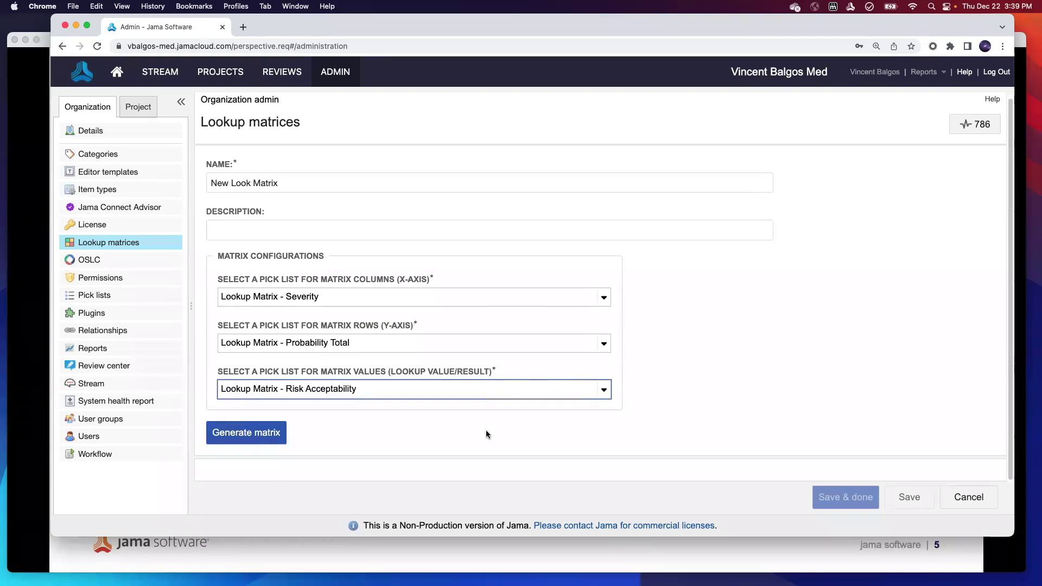
{"action": "left_click", "coordinate": [486, 434]}
Generate the grid and set Minor cells to Low - Acceptable, Med - Benefit/Risk, High - Unacceptable
{"action": "left_click", "coordinate": [251, 437]}
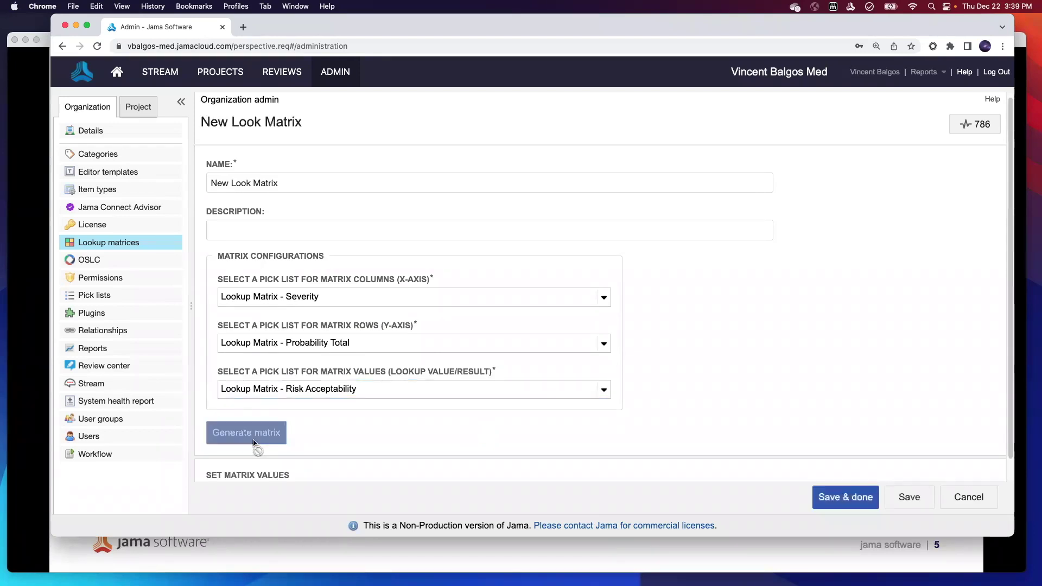
{"action": "scroll", "coordinate": [477, 430], "scroll_direction": "down", "scroll_amount": 6}
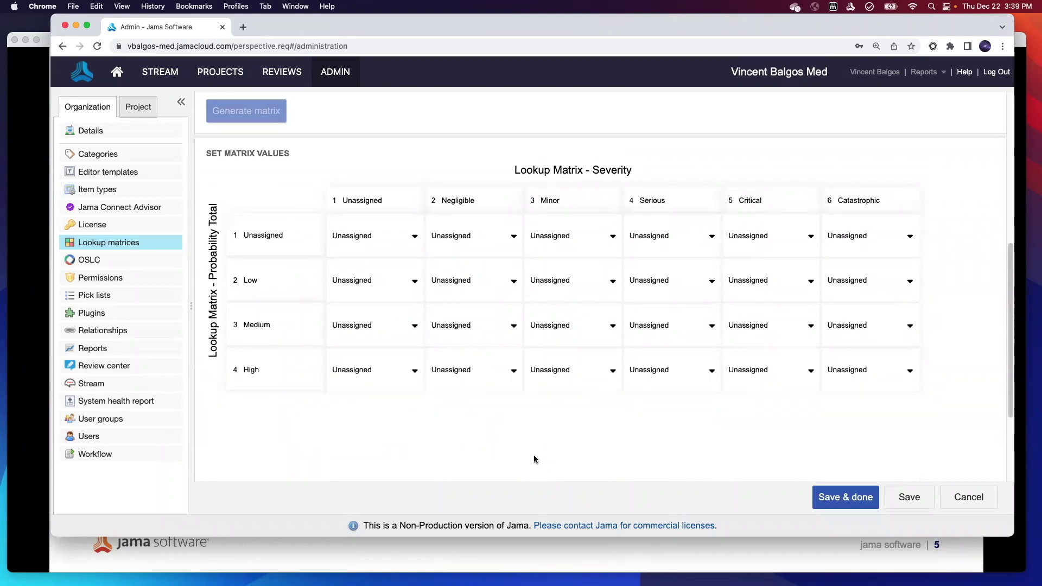
{"action": "left_click", "coordinate": [565, 291]}
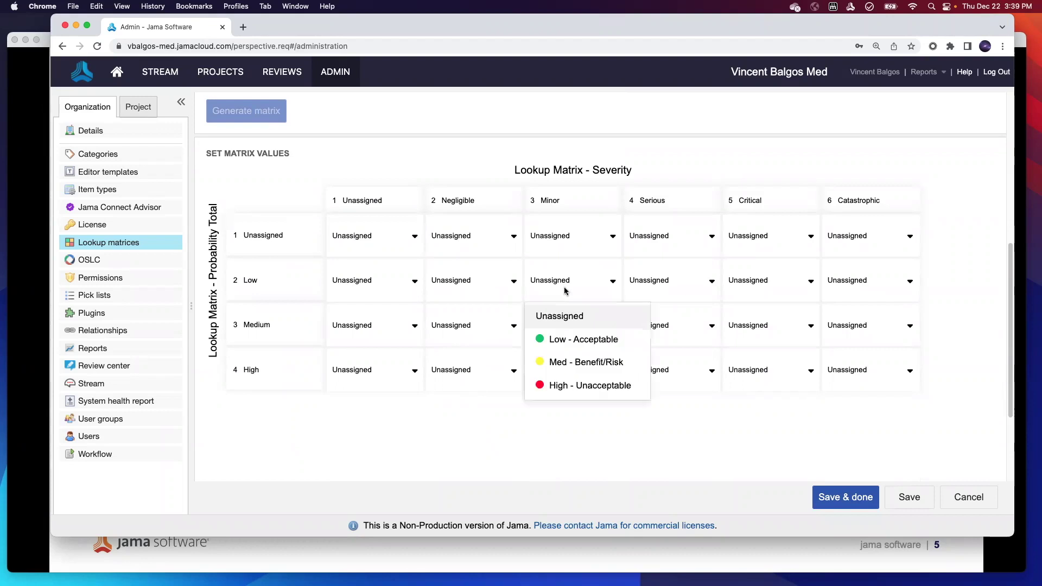
{"action": "left_click", "coordinate": [565, 339]}
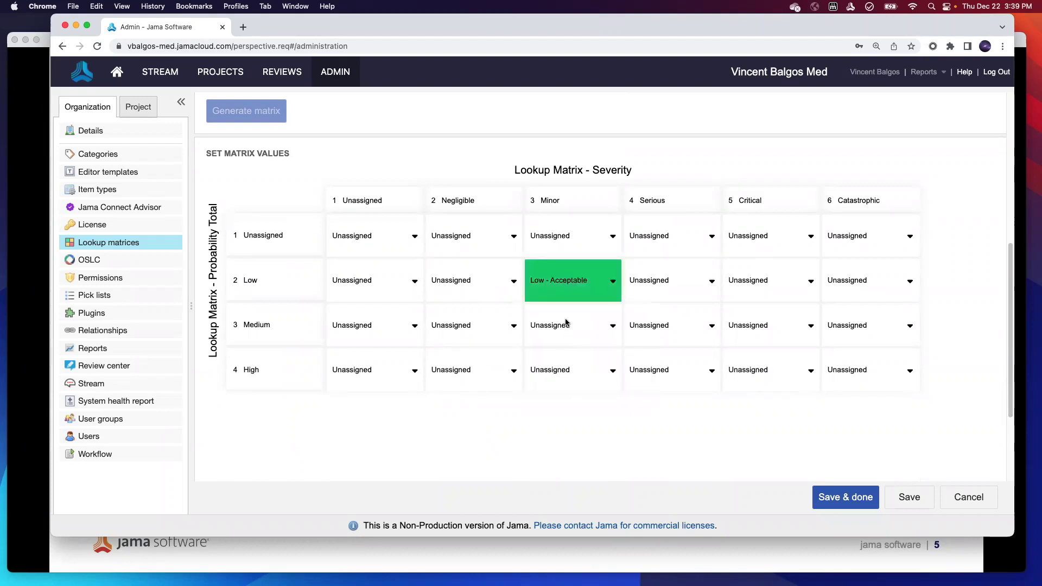
{"action": "left_click", "coordinate": [565, 326]}
{"action": "left_click", "coordinate": [588, 407]}
{"action": "left_click", "coordinate": [573, 380]}
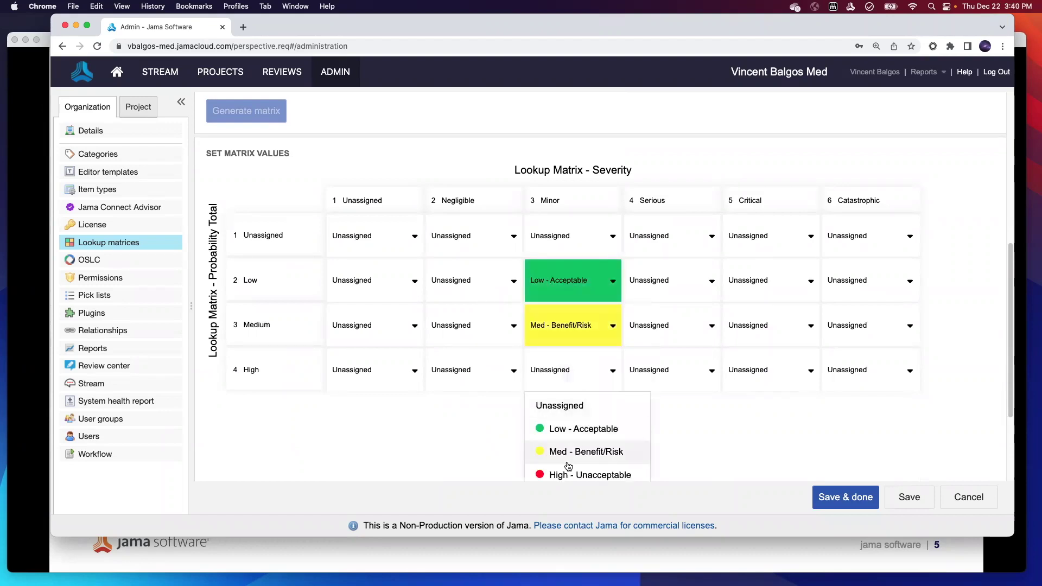
{"action": "left_click", "coordinate": [574, 468]}
Set Serious cells to Med, Med, High and Critical Medium/High cells to High - Unacceptable
{"action": "left_click", "coordinate": [657, 292]}
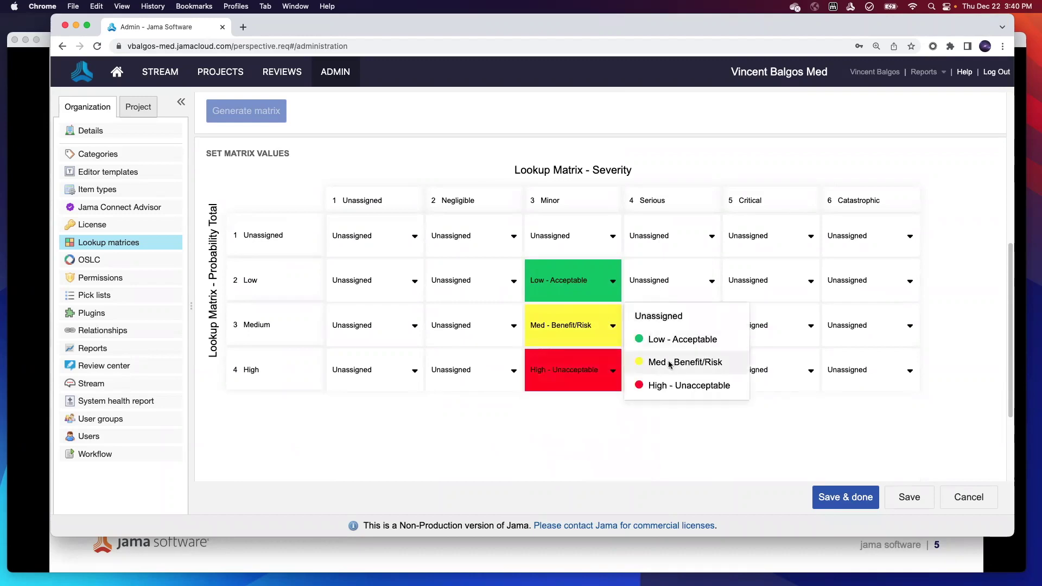
{"action": "left_click", "coordinate": [661, 363]}
{"action": "left_click", "coordinate": [660, 332]}
{"action": "left_click", "coordinate": [662, 405]}
{"action": "left_click", "coordinate": [658, 369]}
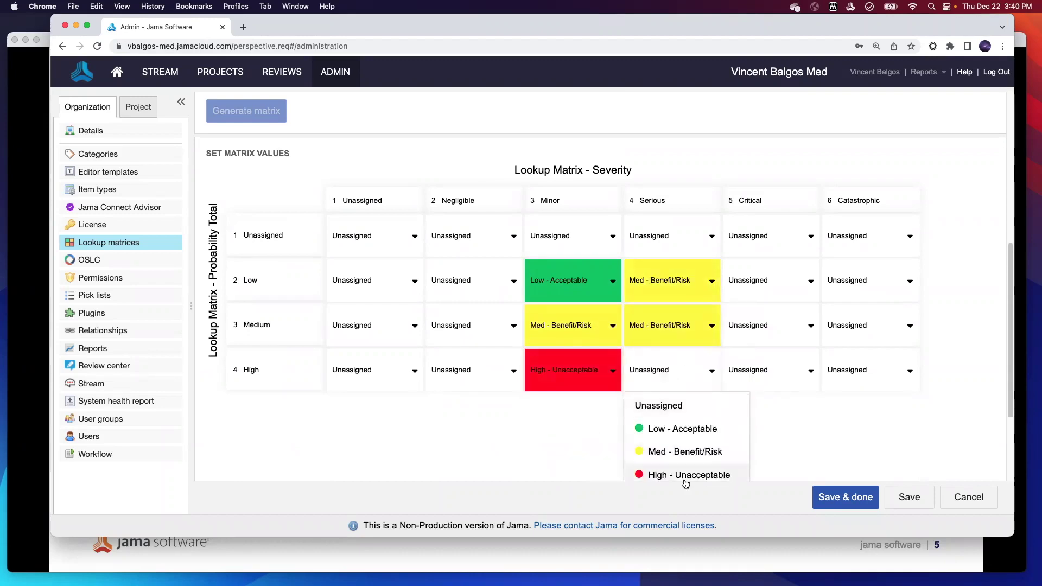
{"action": "left_click", "coordinate": [683, 478]}
{"action": "left_click", "coordinate": [748, 381]}
{"action": "left_click", "coordinate": [756, 472]}
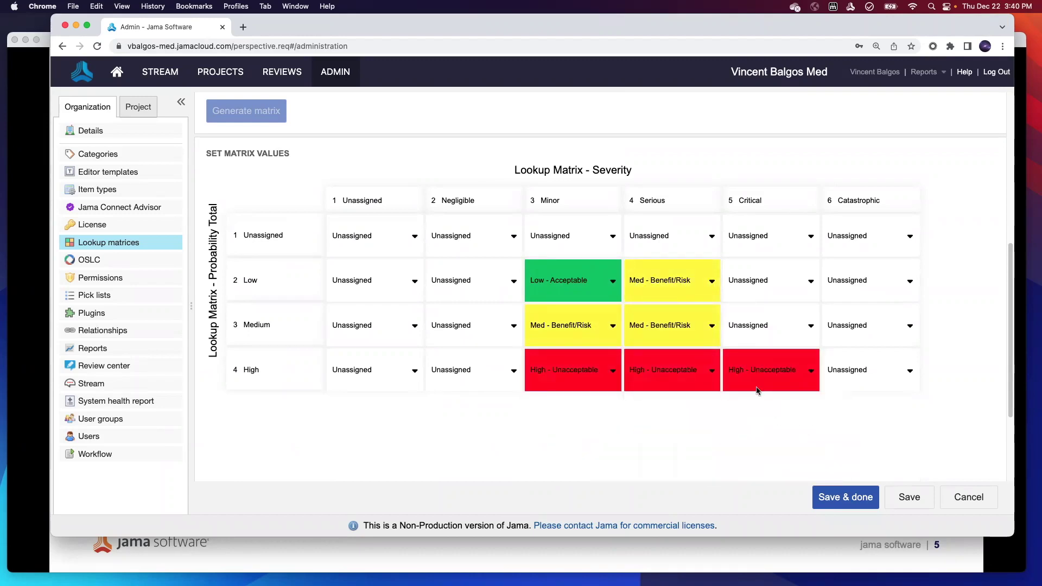
{"action": "left_click", "coordinate": [748, 328]}
{"action": "left_click", "coordinate": [774, 431]}
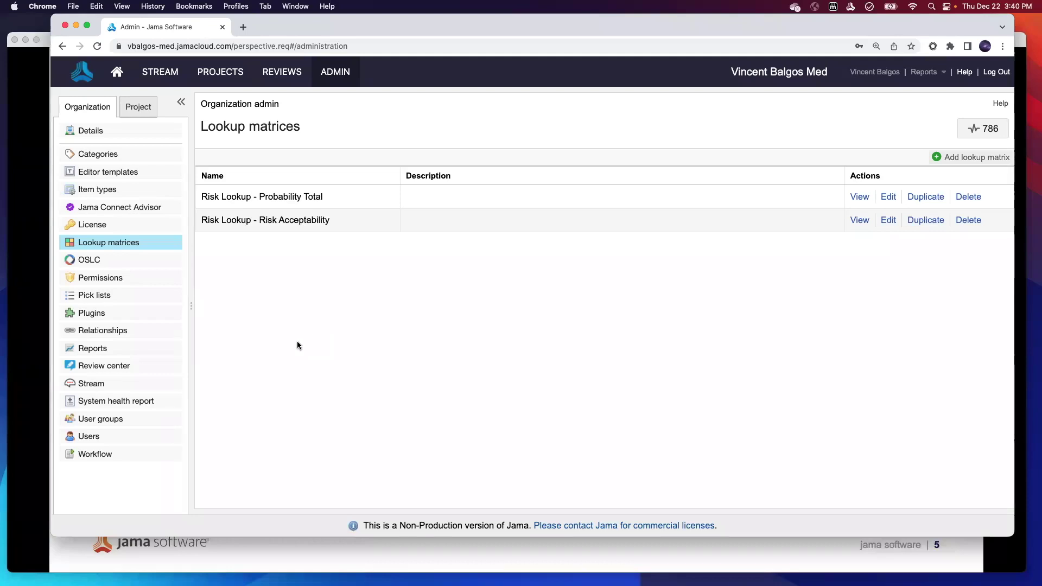
Show the Risk Evaluation - Lookup Matrix item type's fields, picking out P1 - PreMitigated
{"action": "left_click", "coordinate": [107, 194]}
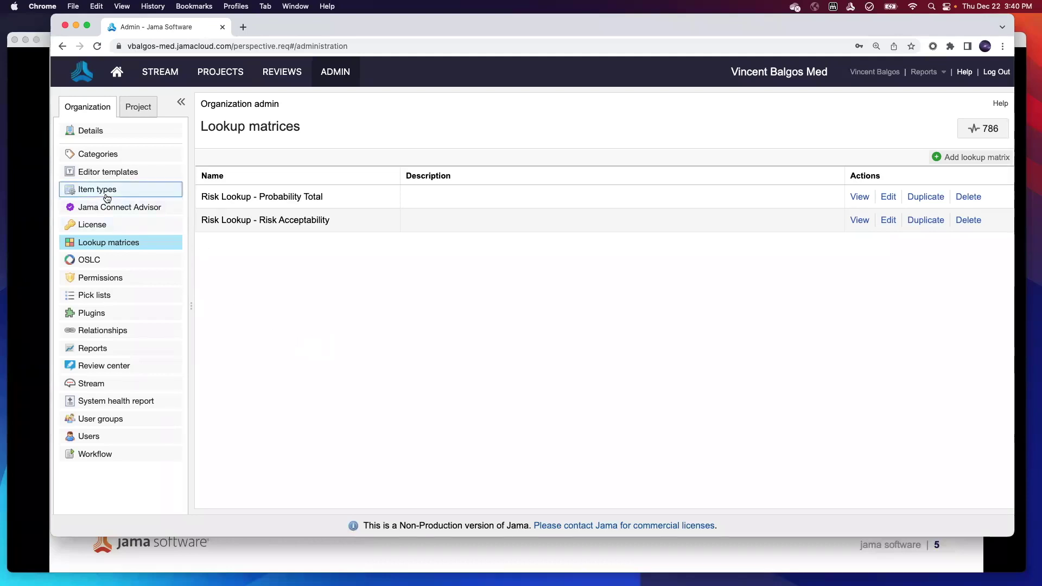
{"action": "scroll", "coordinate": [379, 363], "scroll_direction": "down", "scroll_amount": 10}
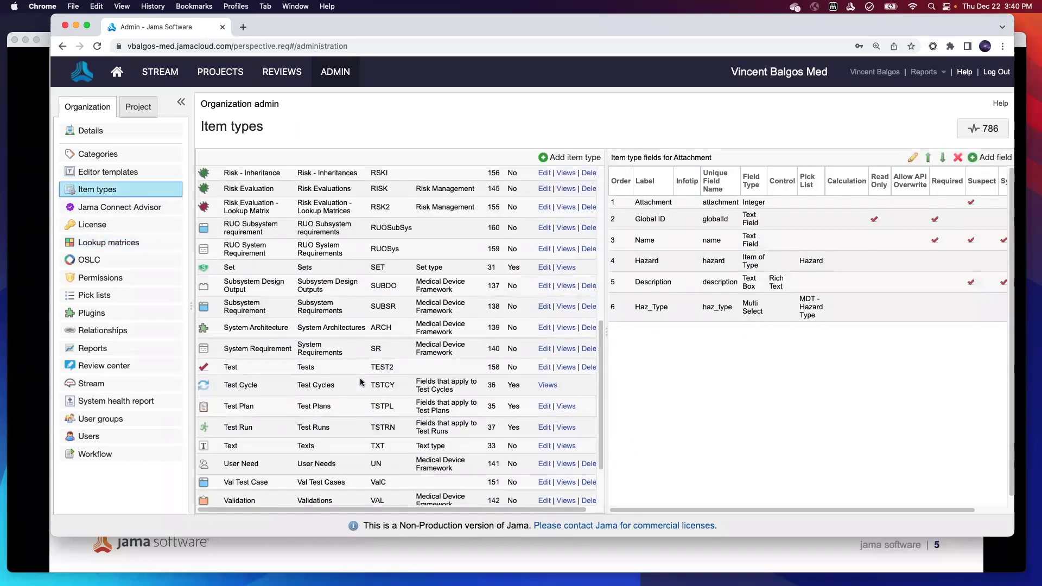
{"action": "left_click", "coordinate": [296, 211]}
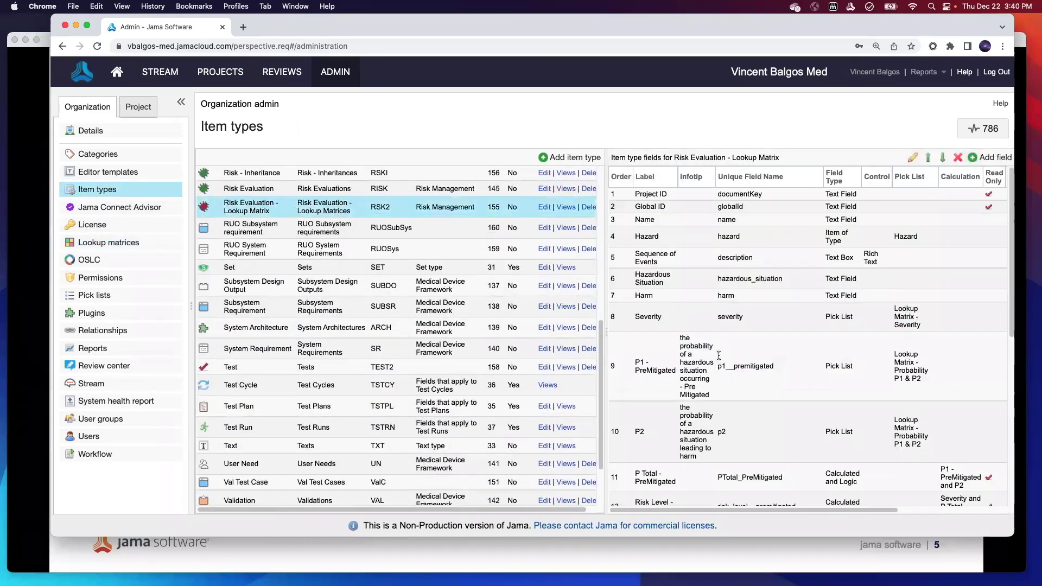
{"action": "left_click", "coordinate": [760, 392]}
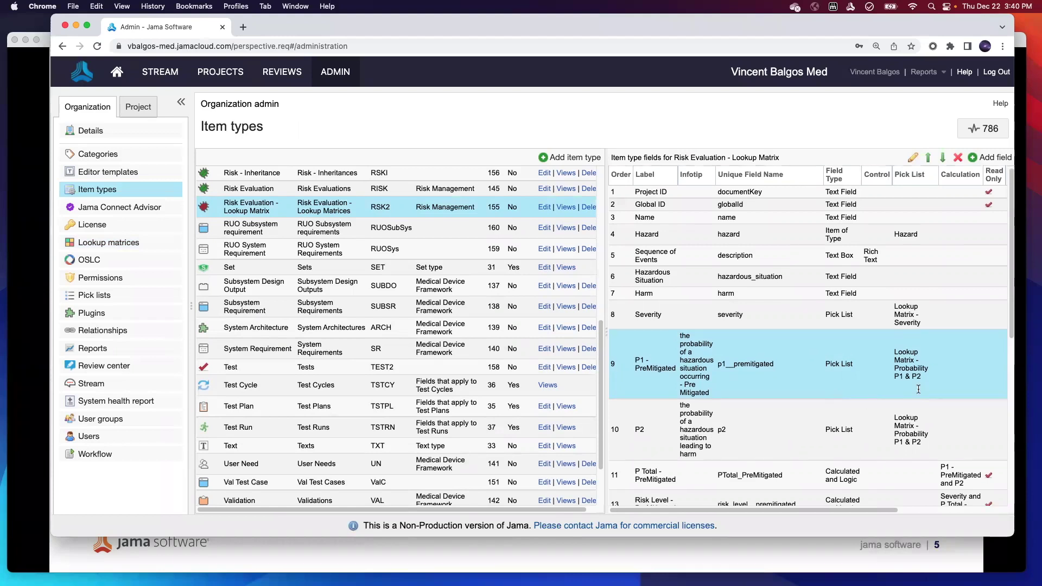
{"action": "scroll", "coordinate": [878, 402], "scroll_direction": "down", "scroll_amount": 1}
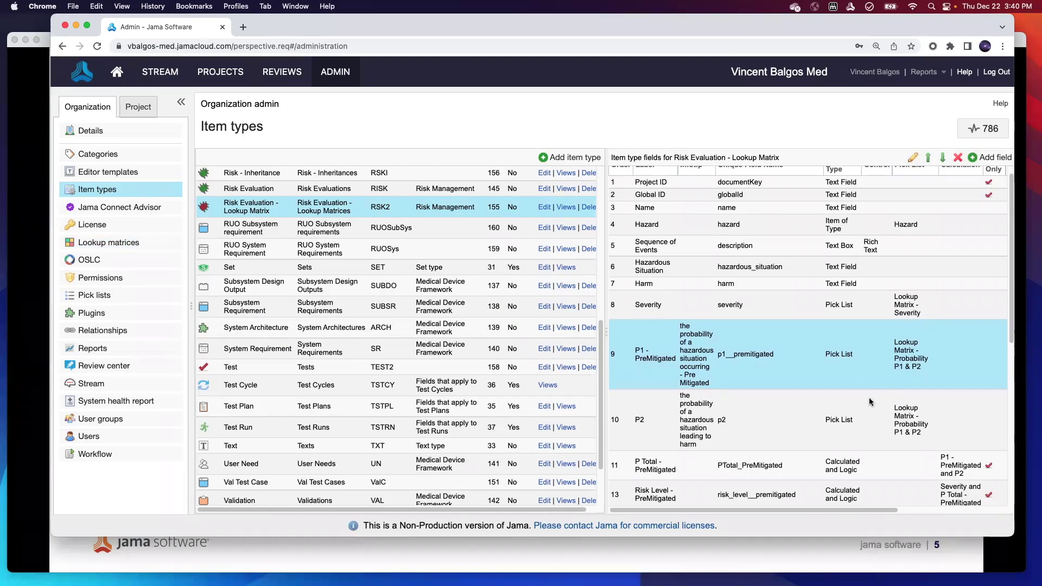
Add a Calculated and Logic custom field labelled 'New risk lookup'
{"action": "left_click", "coordinate": [978, 165]}
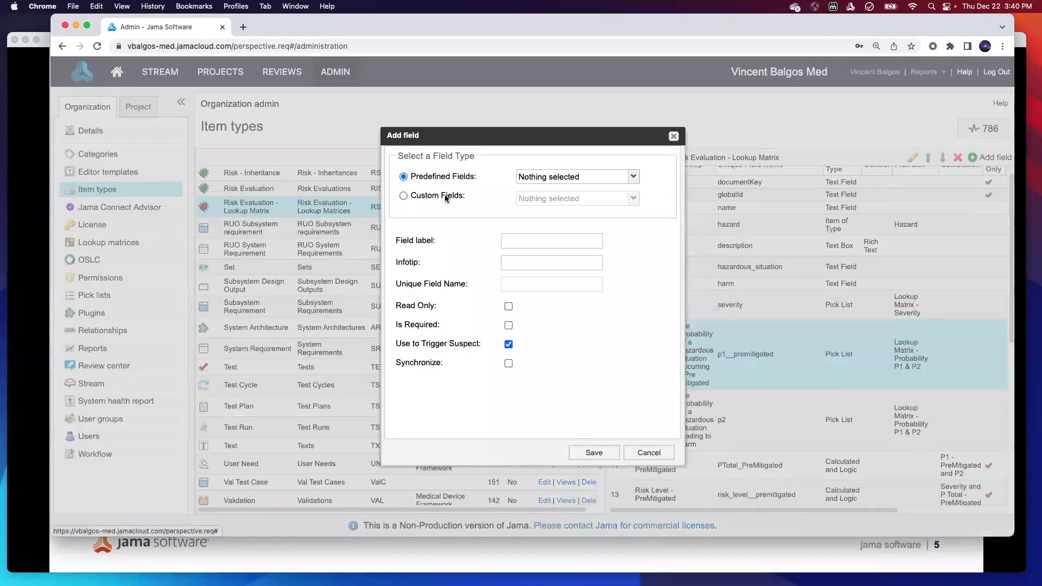
{"action": "left_click", "coordinate": [445, 197]}
{"action": "left_click", "coordinate": [578, 198]}
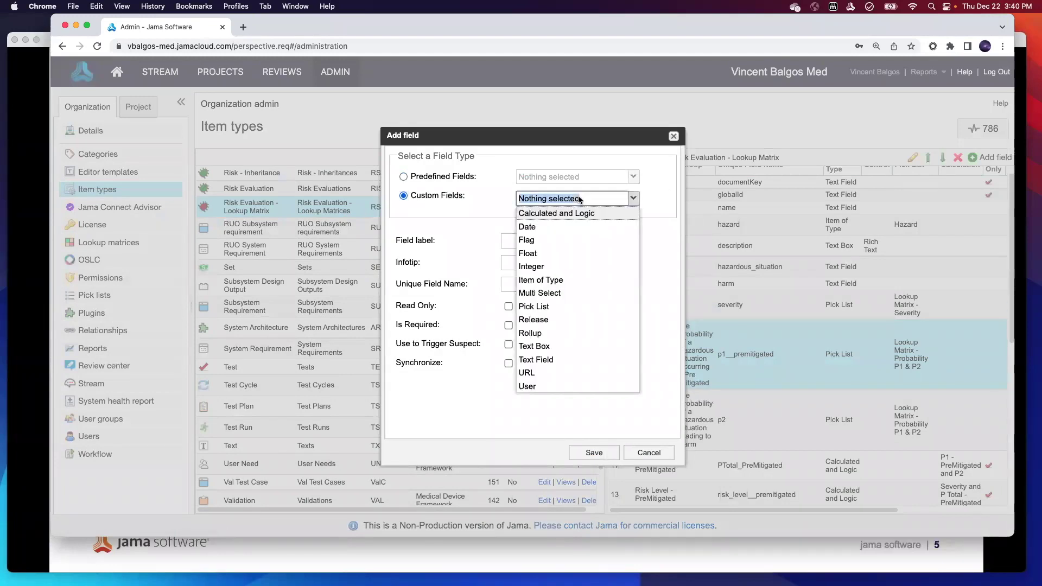
{"action": "left_click", "coordinate": [579, 215]}
{"action": "left_click", "coordinate": [577, 247]}
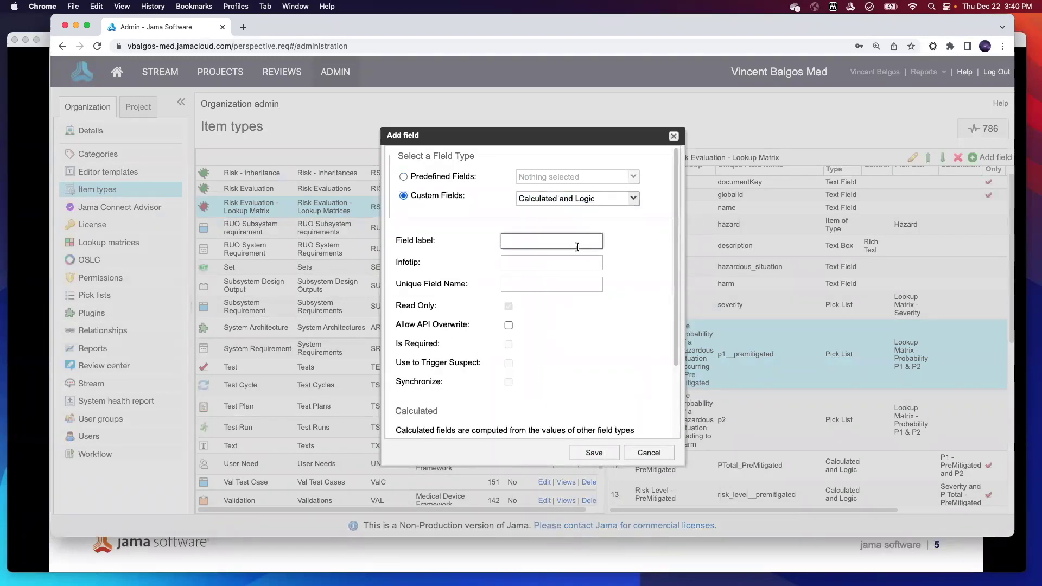
{"action": "type", "text": "New risk lookup"}
{"action": "scroll", "coordinate": [605, 333], "scroll_direction": "down", "scroll_amount": 1}
{"action": "scroll", "coordinate": [605, 337], "scroll_direction": "down", "scroll_amount": 3}
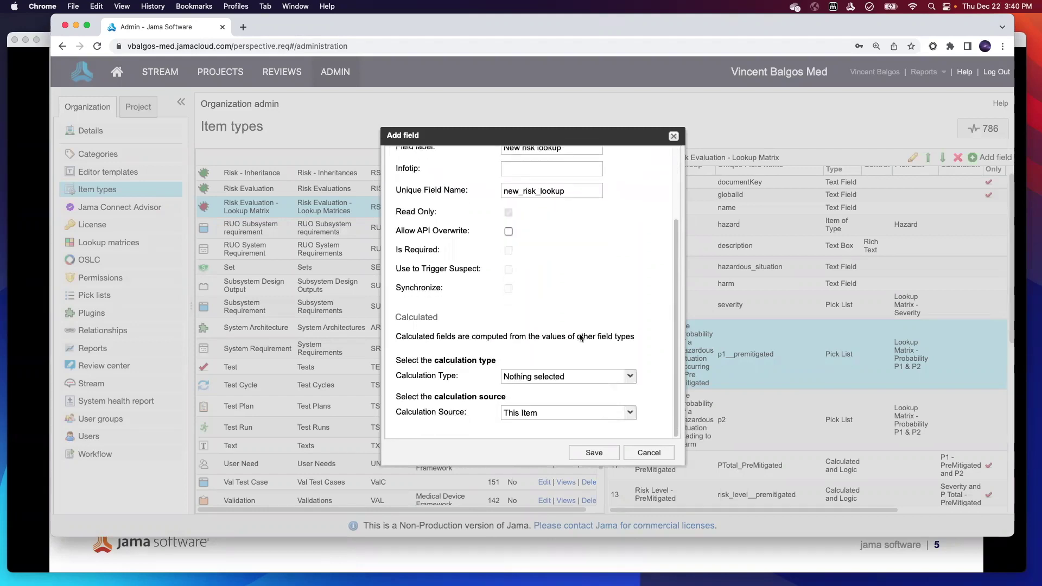
Make it a Lookup matrix calculation from Risk Lookup - Risk Acceptability with P Total - Residual input
{"action": "left_click", "coordinate": [565, 377]}
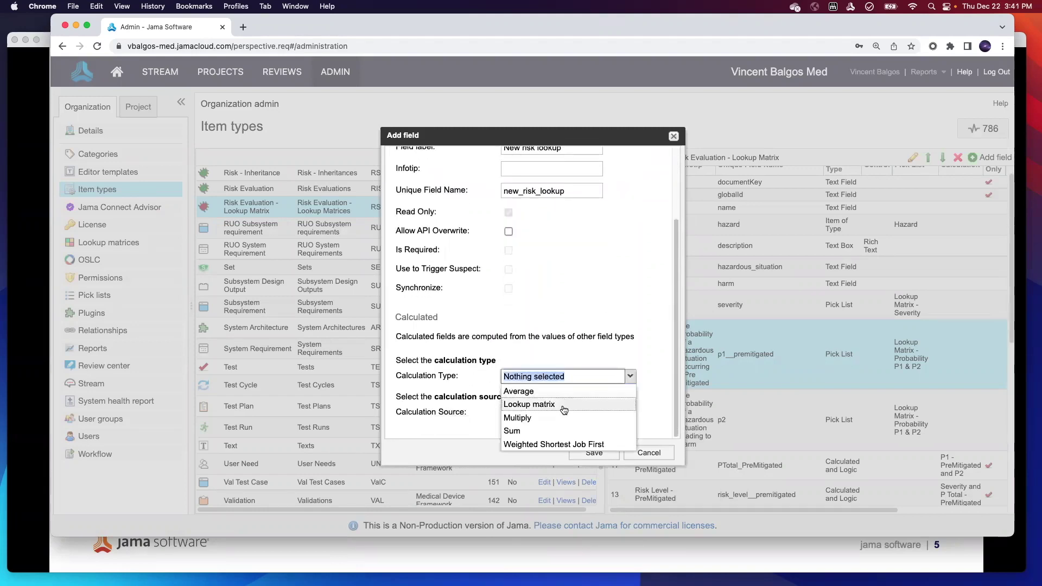
{"action": "left_click", "coordinate": [564, 405]}
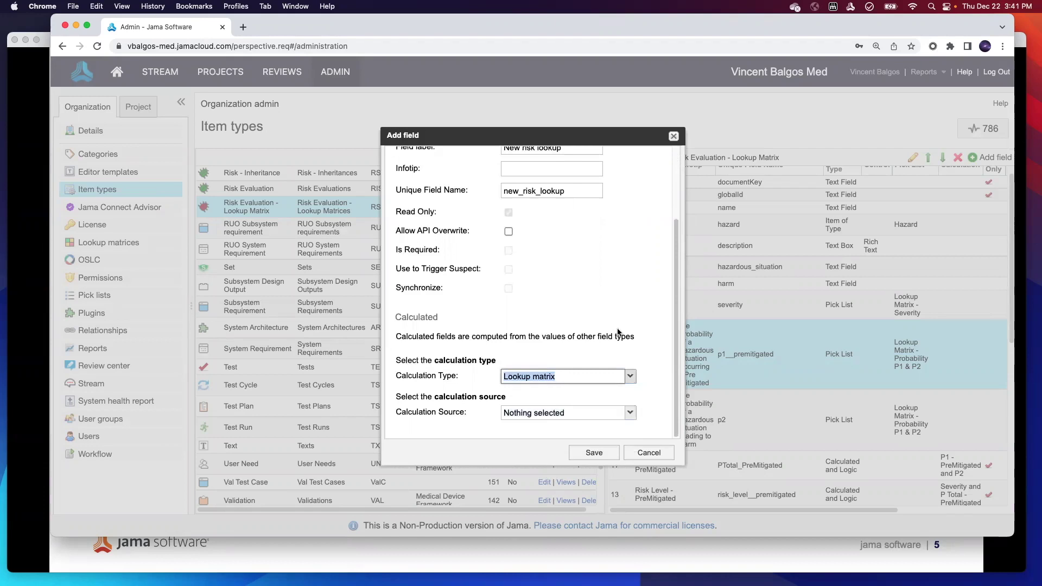
{"action": "left_click", "coordinate": [578, 413]}
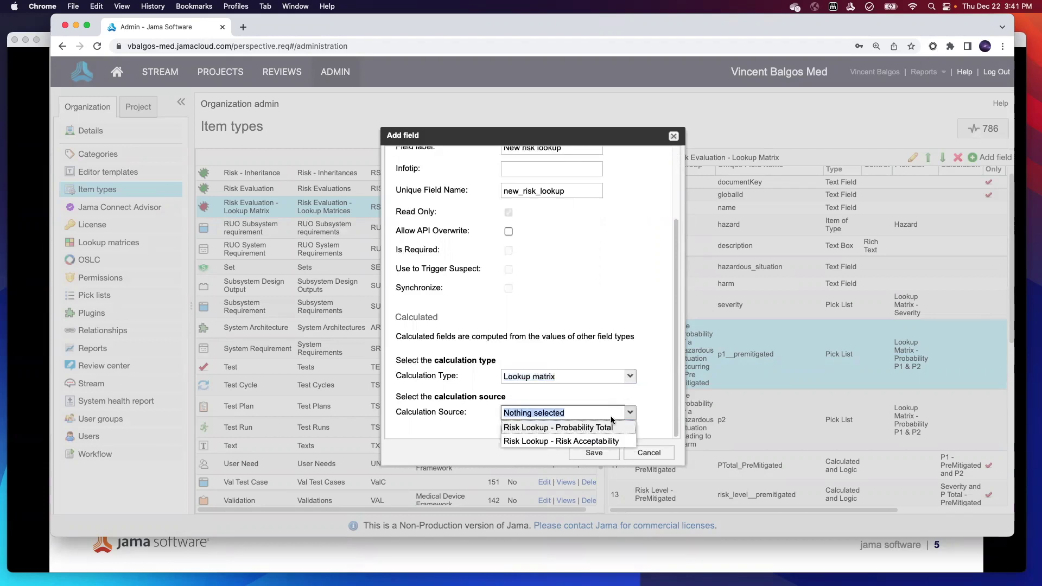
{"action": "left_click", "coordinate": [597, 441]}
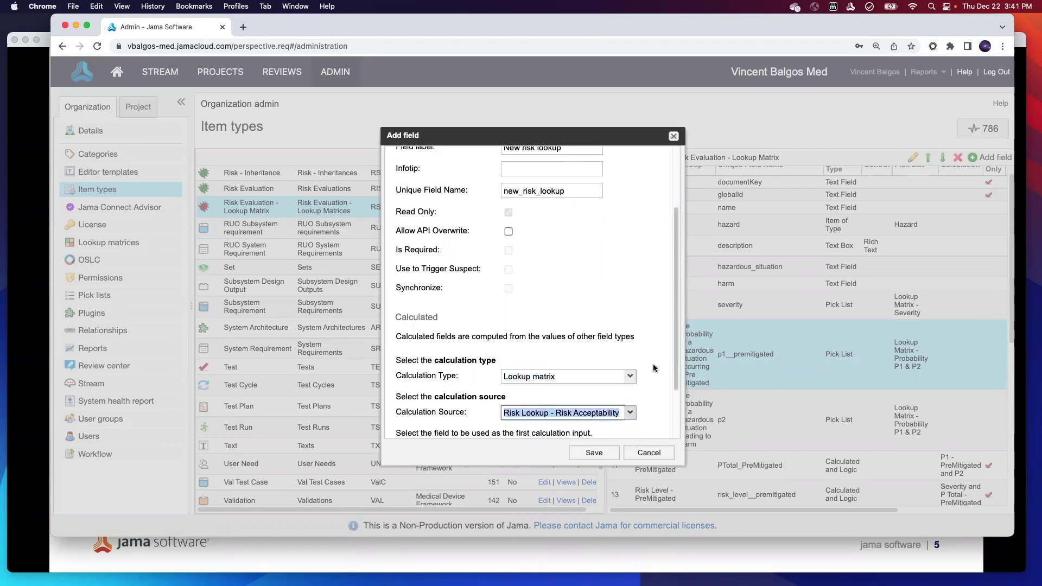
{"action": "scroll", "coordinate": [654, 368], "scroll_direction": "down", "scroll_amount": 3}
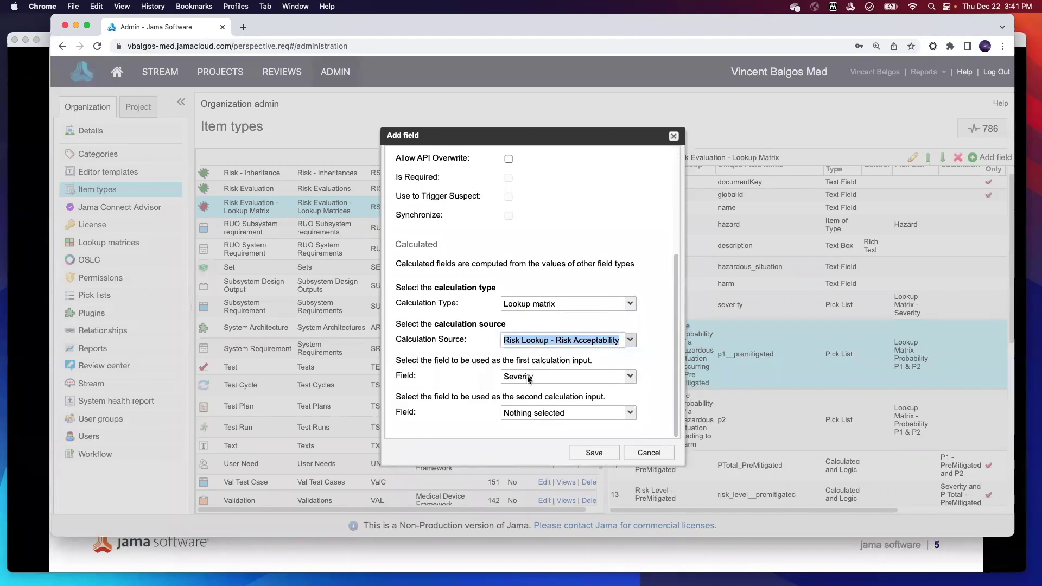
{"action": "left_click", "coordinate": [577, 412]}
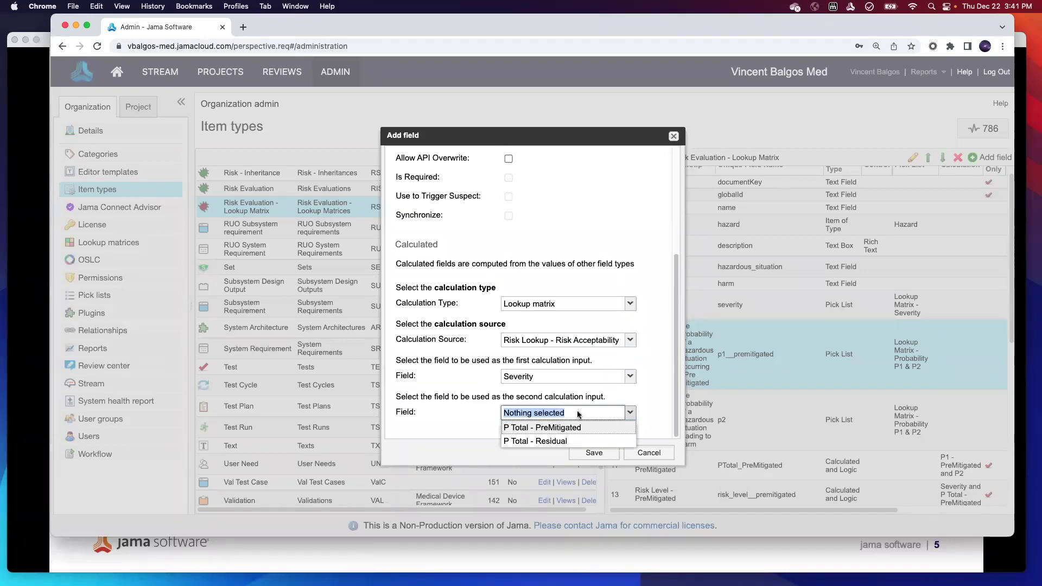
{"action": "left_click", "coordinate": [537, 441]}
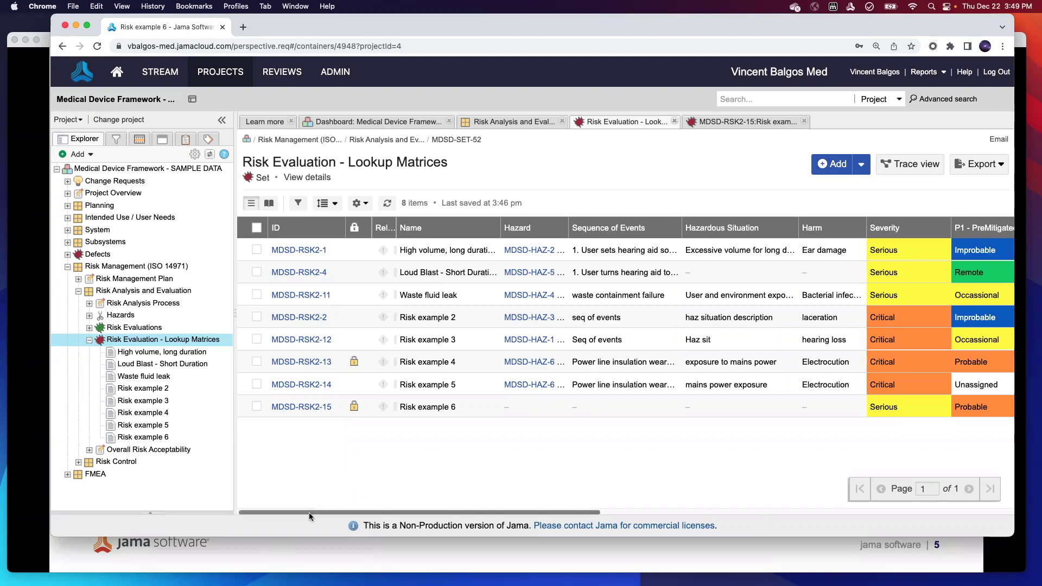
Scroll across the risk set grid to review the calculated P Total and Risk Level columns
{"action": "left_click_drag", "start_coordinate": [308, 513], "coordinate": [356, 524]}
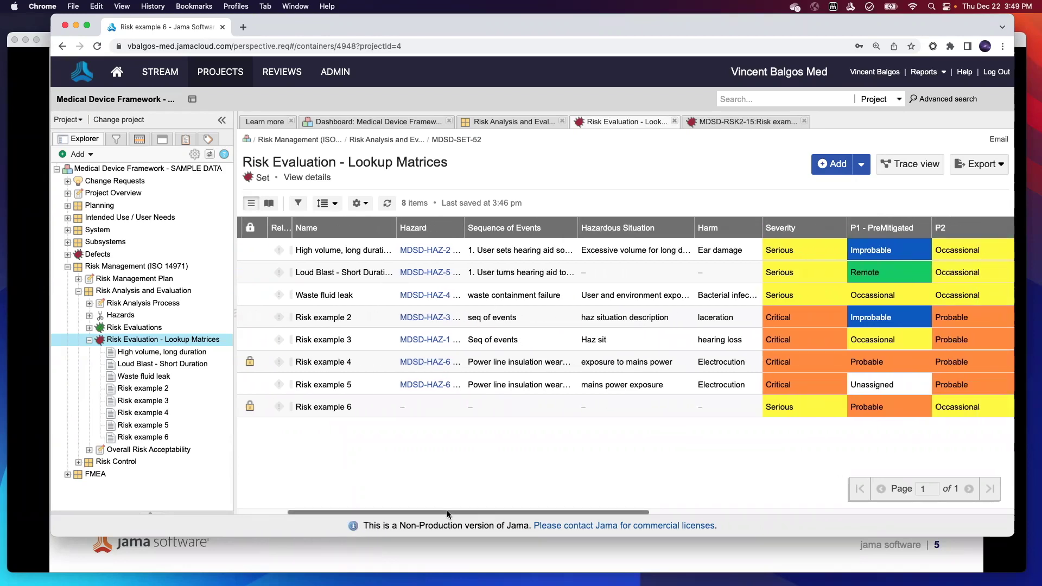
{"action": "left_click_drag", "start_coordinate": [447, 511], "coordinate": [606, 512]}
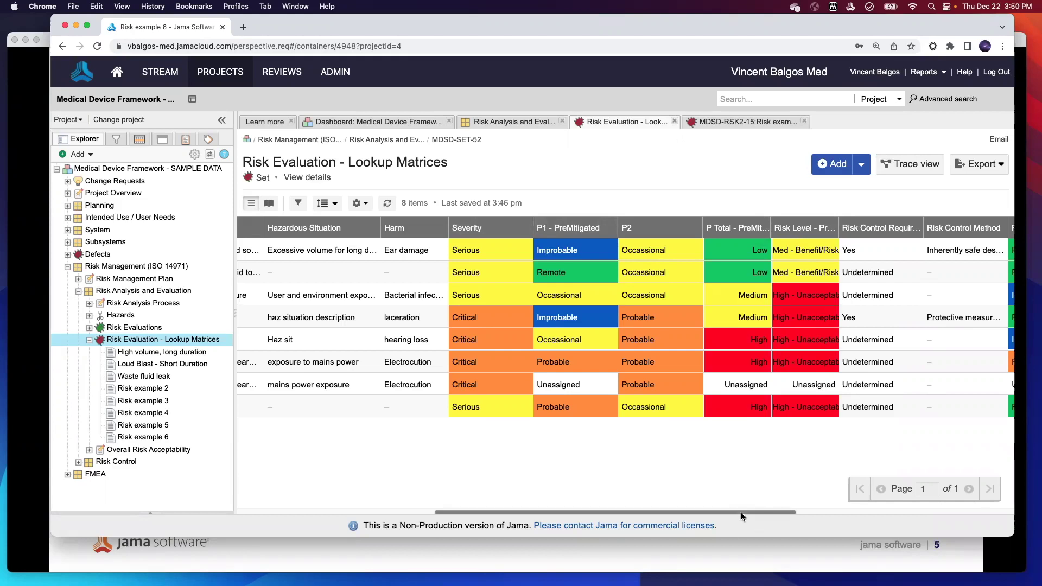
{"action": "left_click_drag", "start_coordinate": [741, 512], "coordinate": [542, 515]}
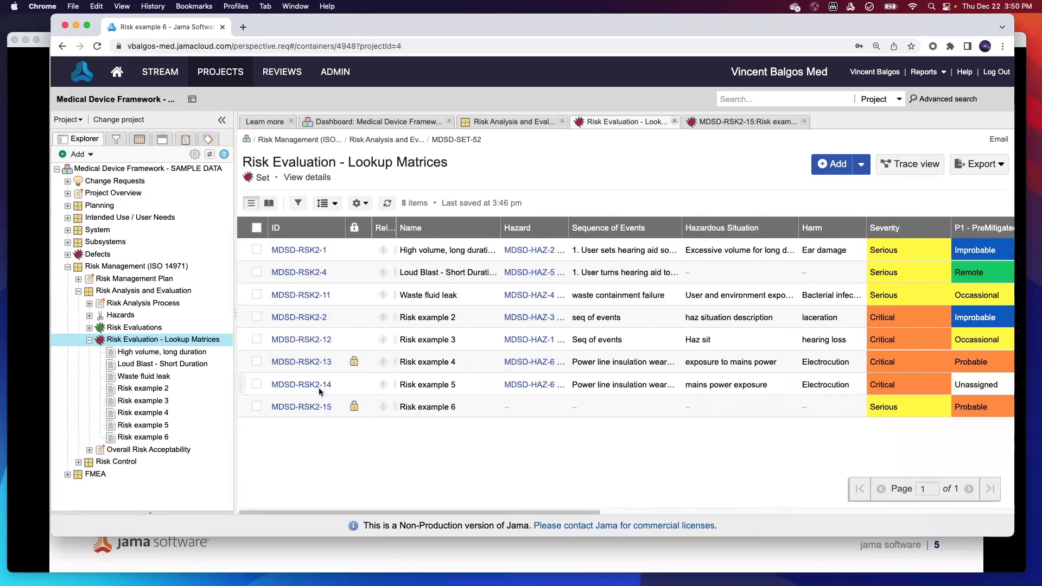
{"action": "left_click", "coordinate": [431, 386]}
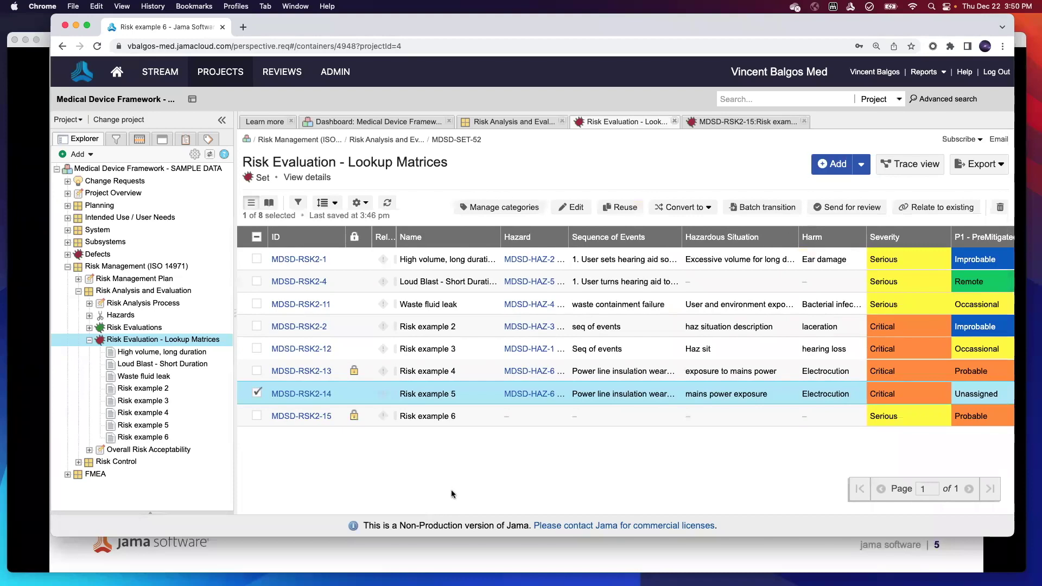
{"action": "left_click", "coordinate": [428, 480]}
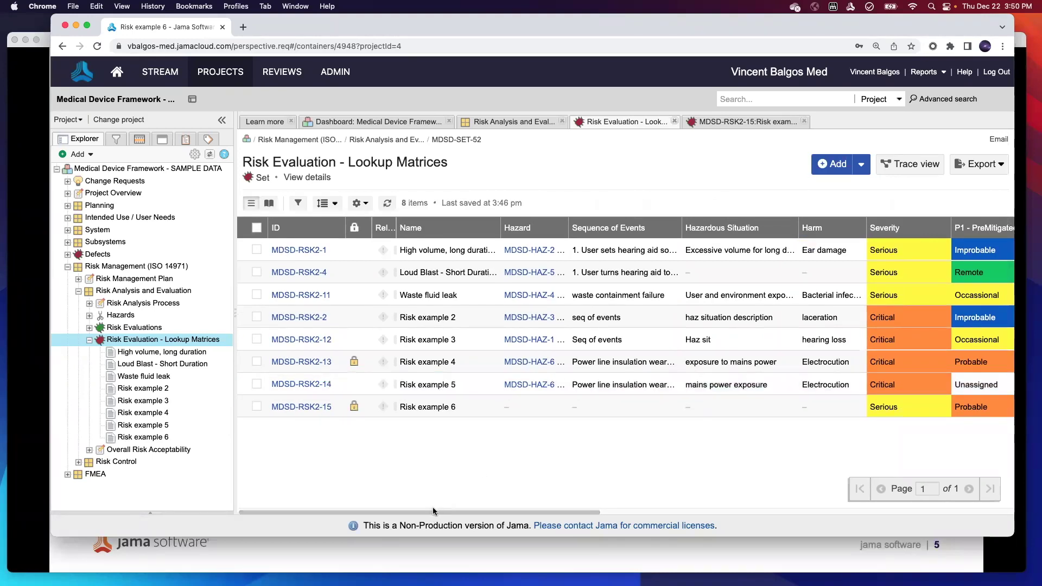
{"action": "scroll", "coordinate": [796, 425], "scroll_direction": "right", "scroll_amount": 5}
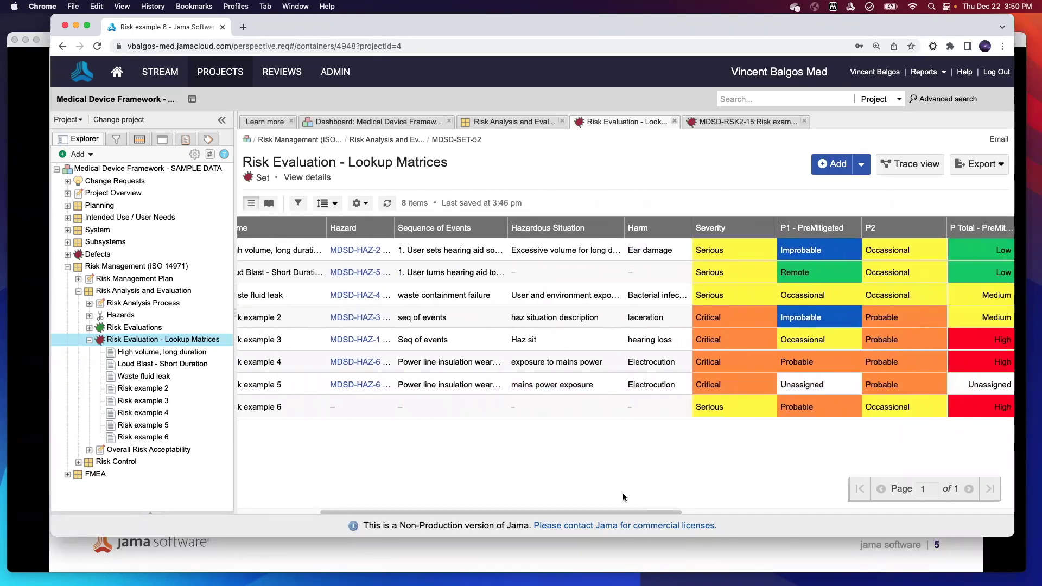
{"action": "scroll", "coordinate": [617, 508], "scroll_direction": "right", "scroll_amount": 6}
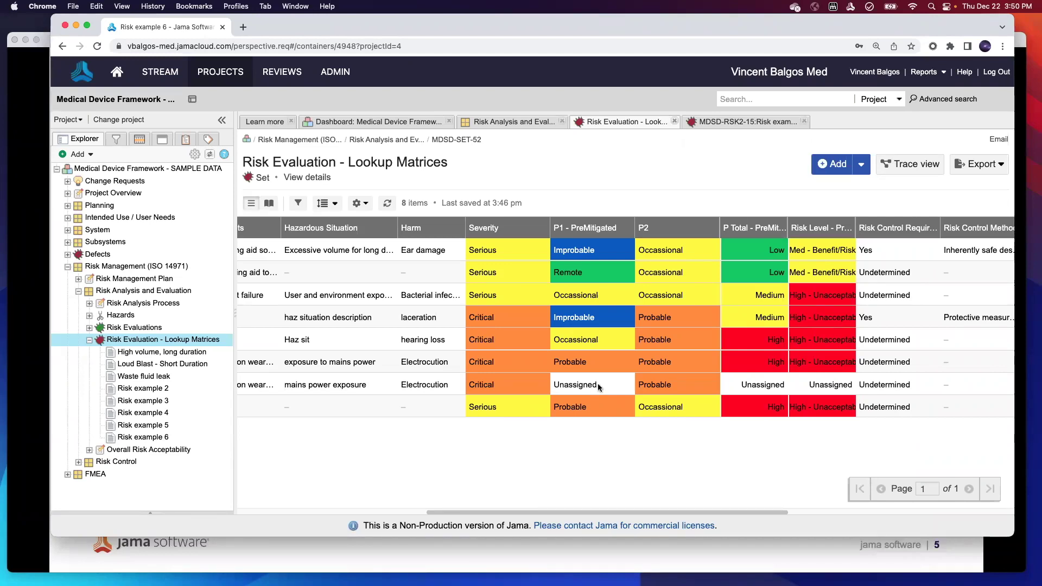
Edit Risk example 5 inline and set its P1 - PreMitigated to Probable
{"action": "left_click", "coordinate": [597, 385]}
{"action": "left_click", "coordinate": [597, 383]}
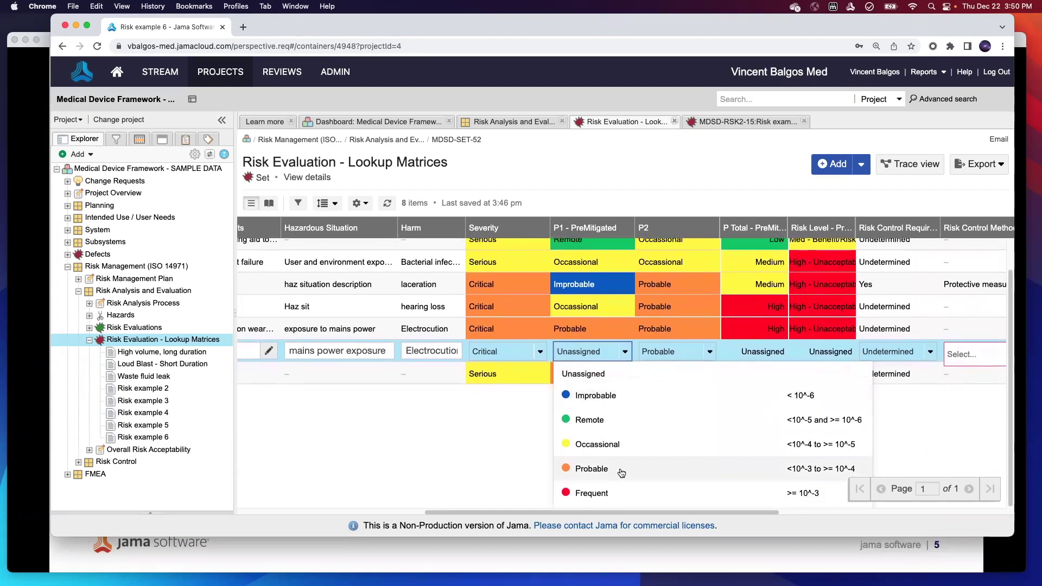
{"action": "left_click", "coordinate": [621, 472]}
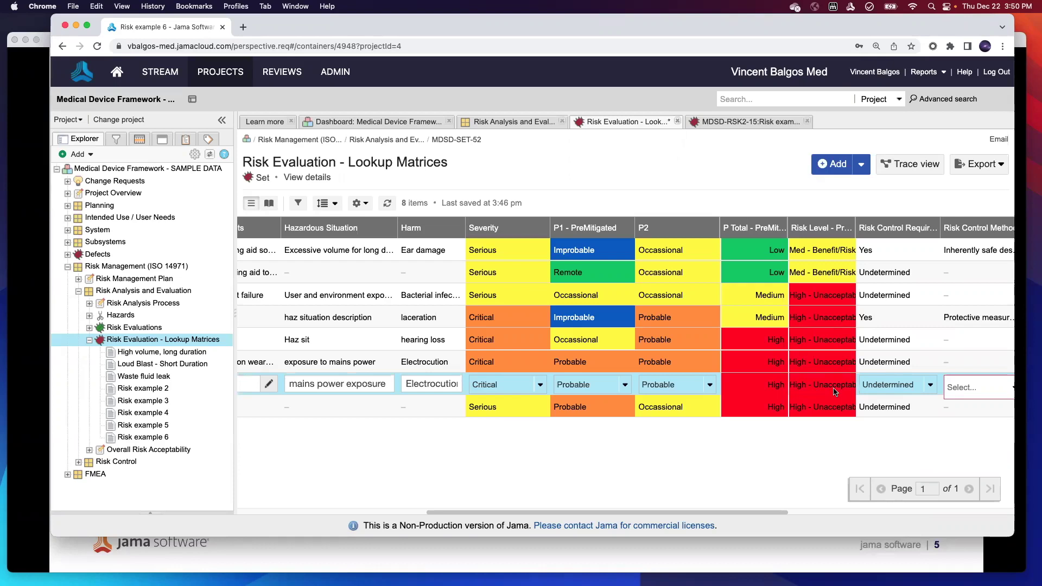
{"action": "left_click_drag", "start_coordinate": [733, 514], "coordinate": [969, 512]}
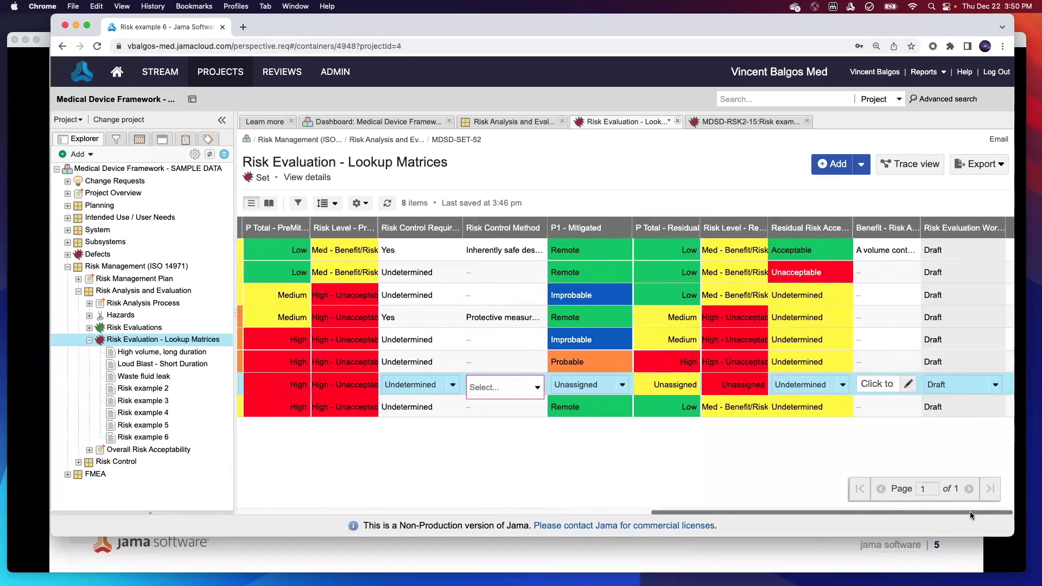
Set Risk example 5's P1 - Mitigated to Improbable and save the row
{"action": "left_click", "coordinate": [629, 391]}
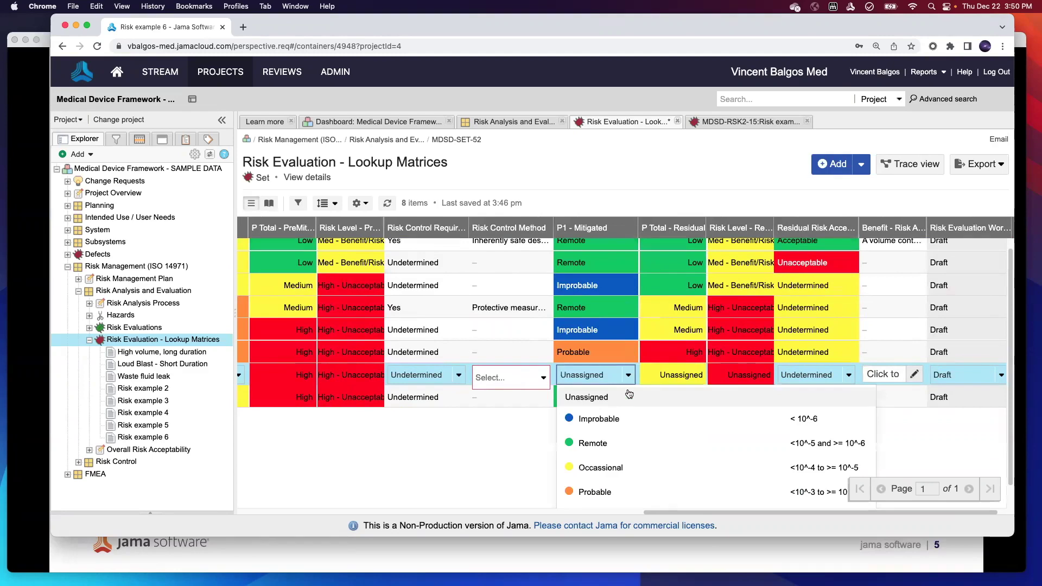
{"action": "left_click", "coordinate": [636, 428]}
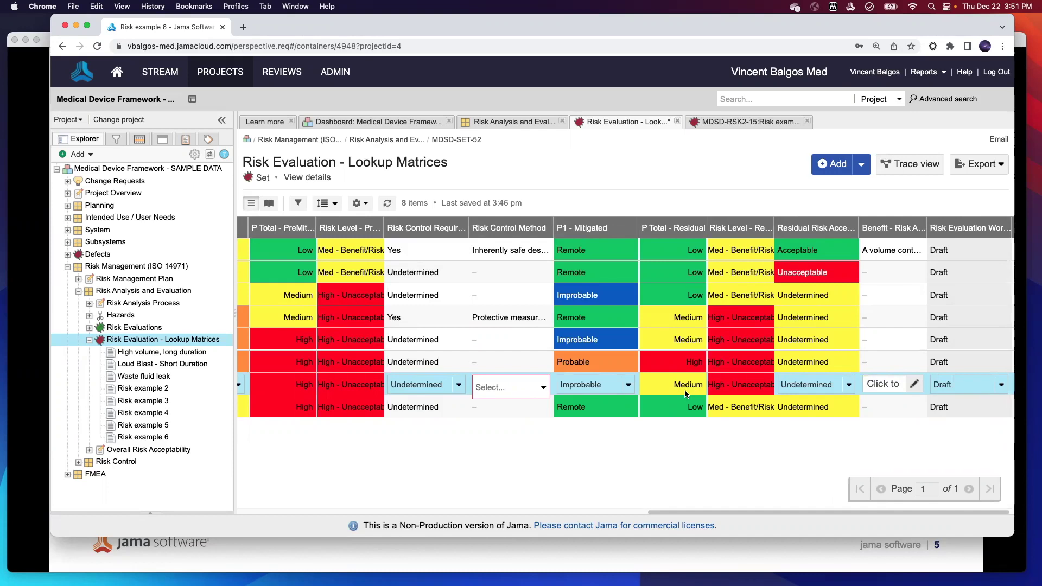
{"action": "left_click_drag", "start_coordinate": [722, 512], "coordinate": [242, 406]}
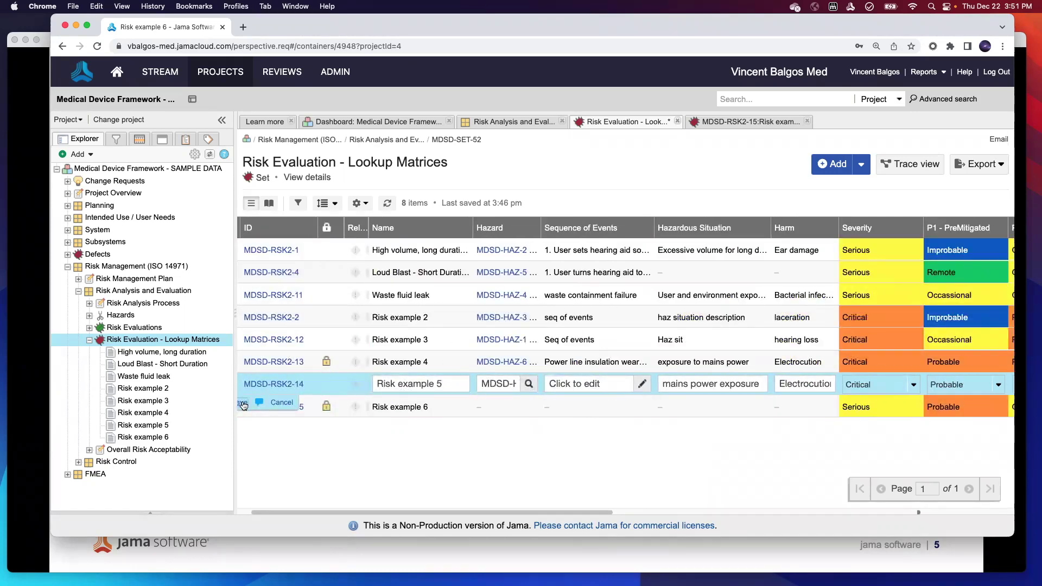
{"action": "left_click", "coordinate": [243, 406]}
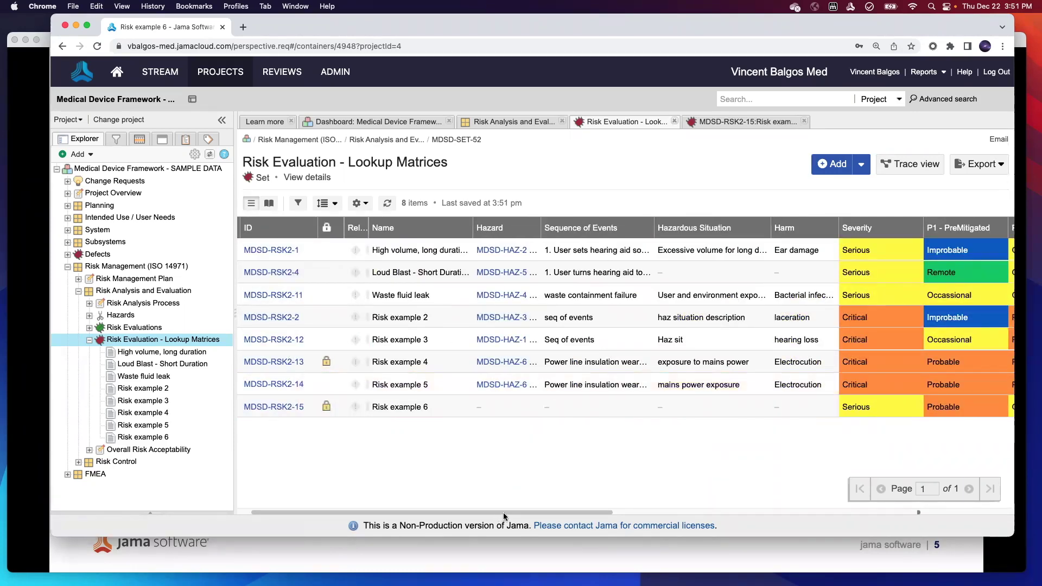